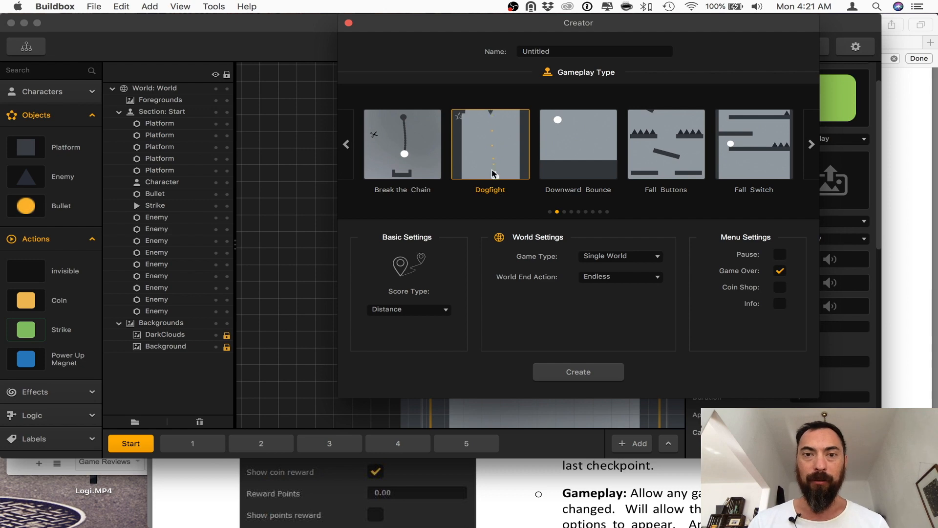
Step: Play-test the Dogfight template game in the preview, moving the character, and close the preview
key(super+h)
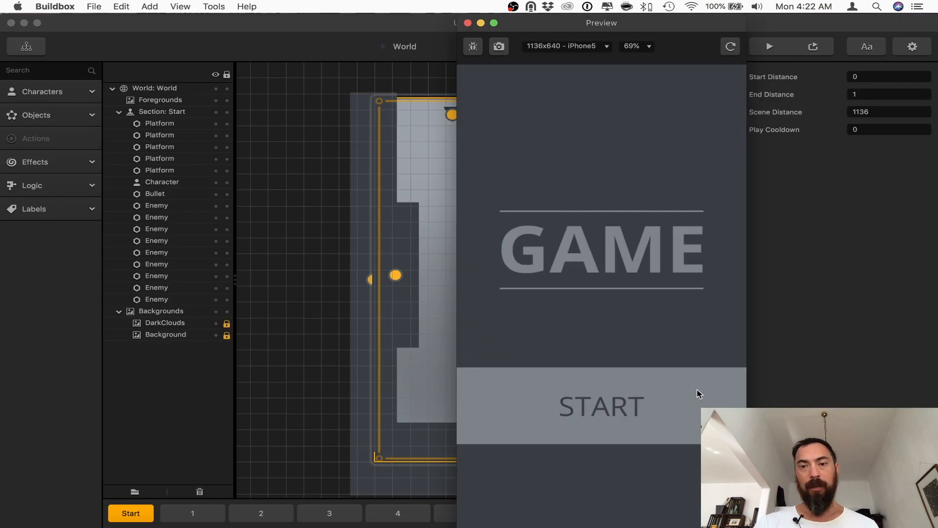
click(631, 430)
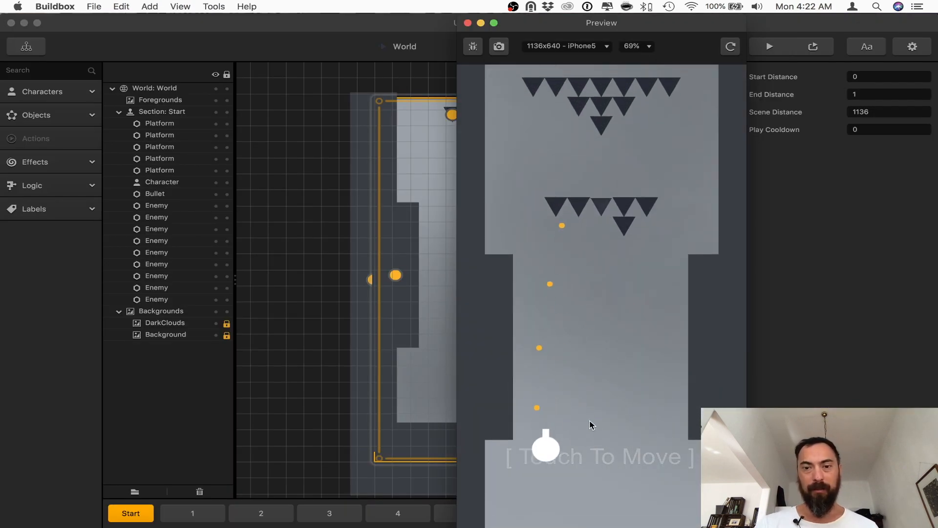
drag(591, 425, 592, 264)
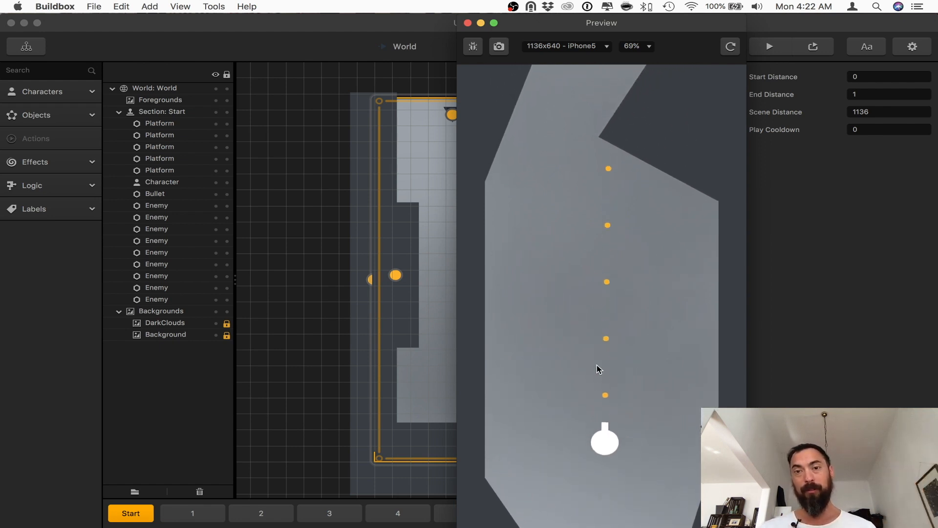
click(468, 23)
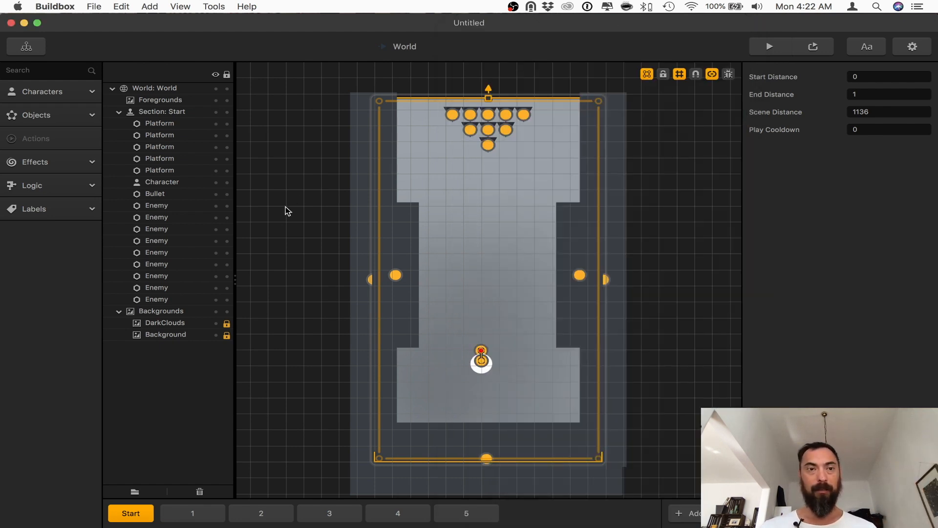
Step: Dismiss the crash report and inspect the Enemy object's defeated animation in the Animation Editor
click(80, 115)
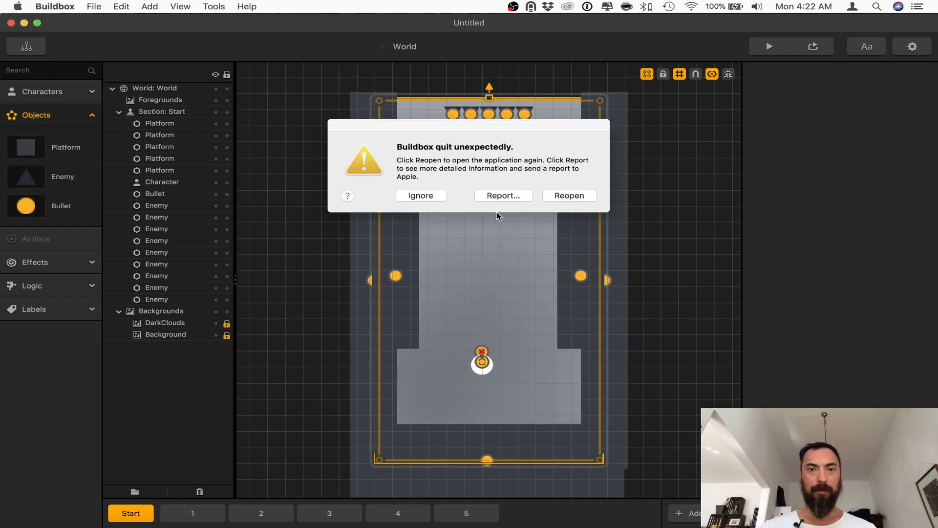
click(413, 196)
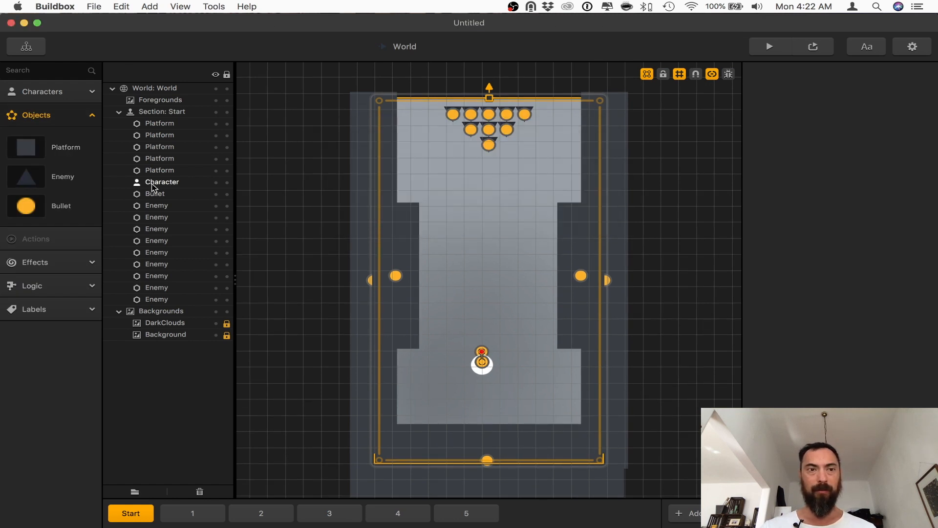
click(65, 178)
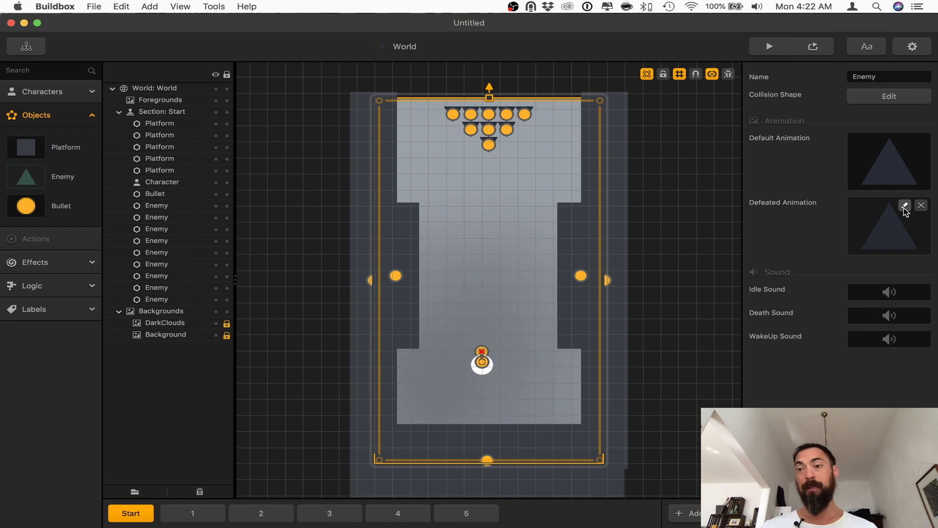
click(904, 205)
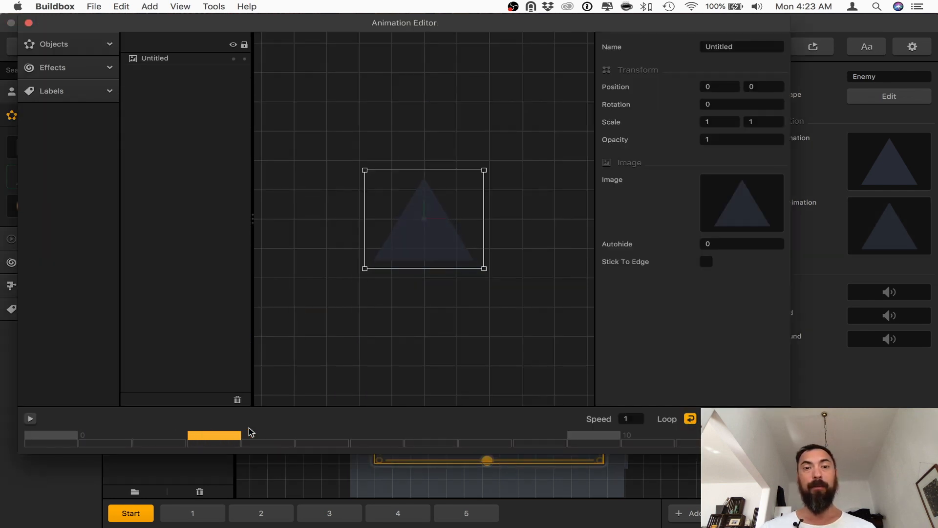
drag(250, 429, 570, 419)
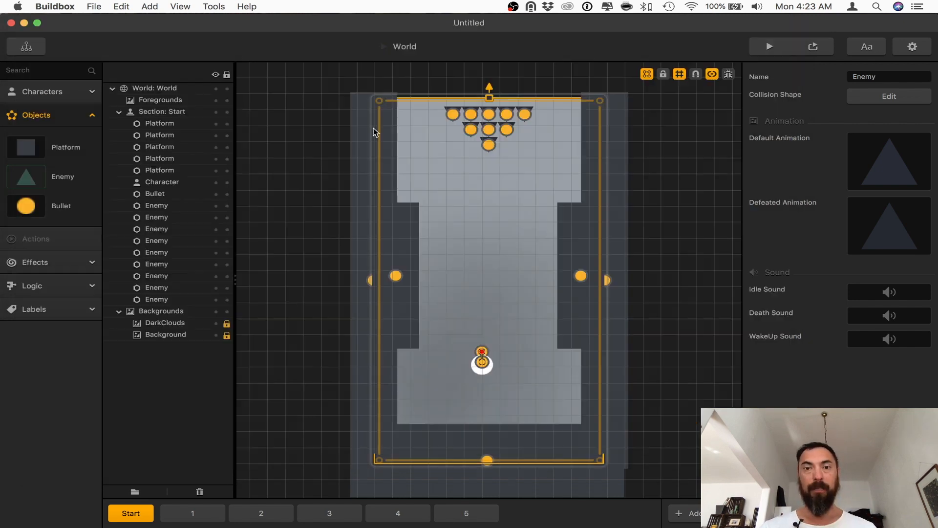
click(504, 343)
Step: Inspect the bullet object joined to the character's barrel in the Start section
click(51, 92)
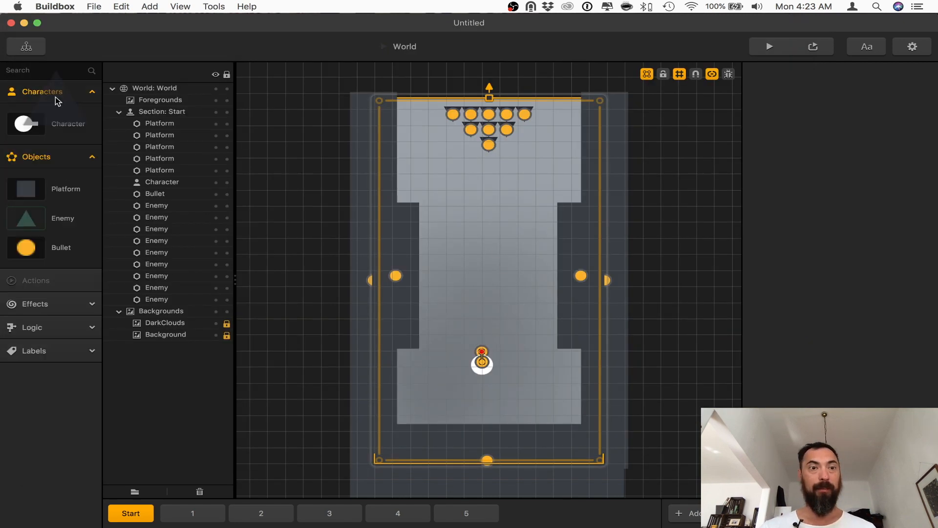
scroll(490, 371, up, 5)
scroll(491, 375, up, 4)
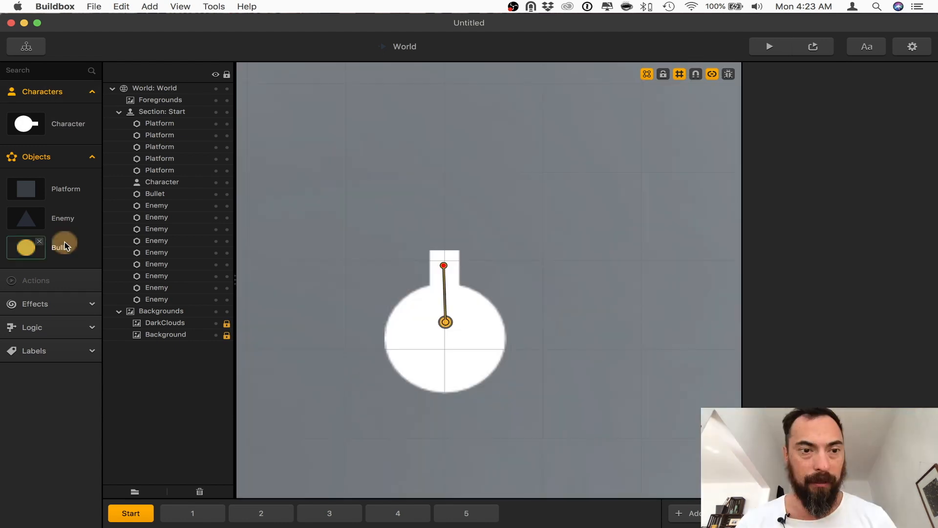
click(160, 194)
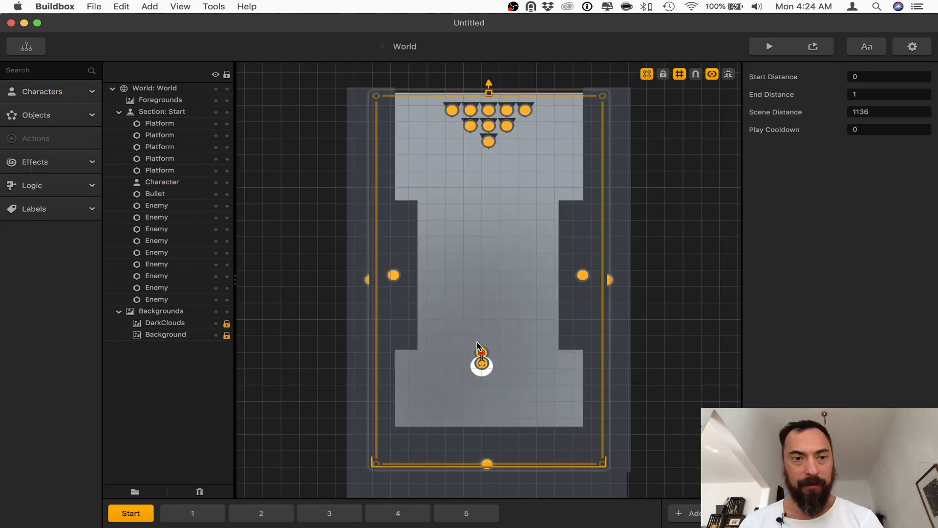
scroll(490, 361, up, 10)
click(188, 194)
scroll(515, 293, down, 3)
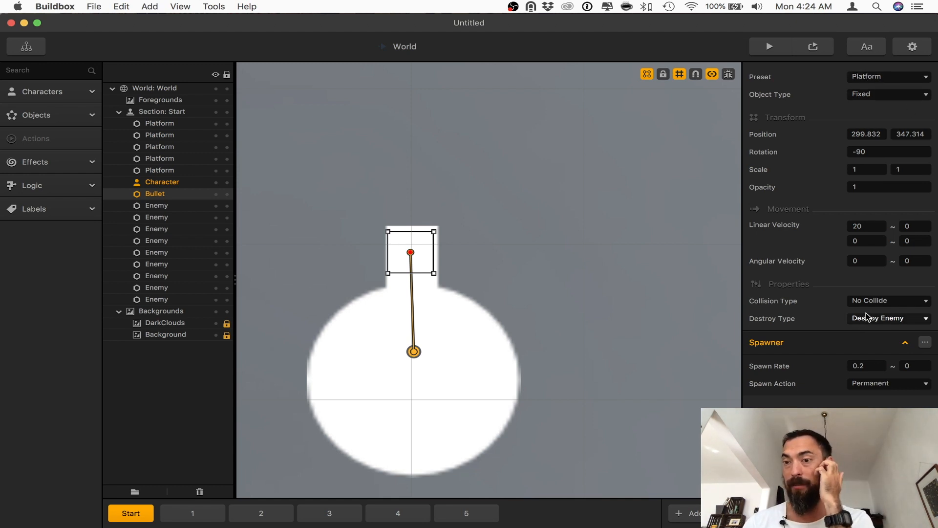
Step: Try the Character Bullet preset on the bullet, return it to Platform, and check its collision type
click(904, 77)
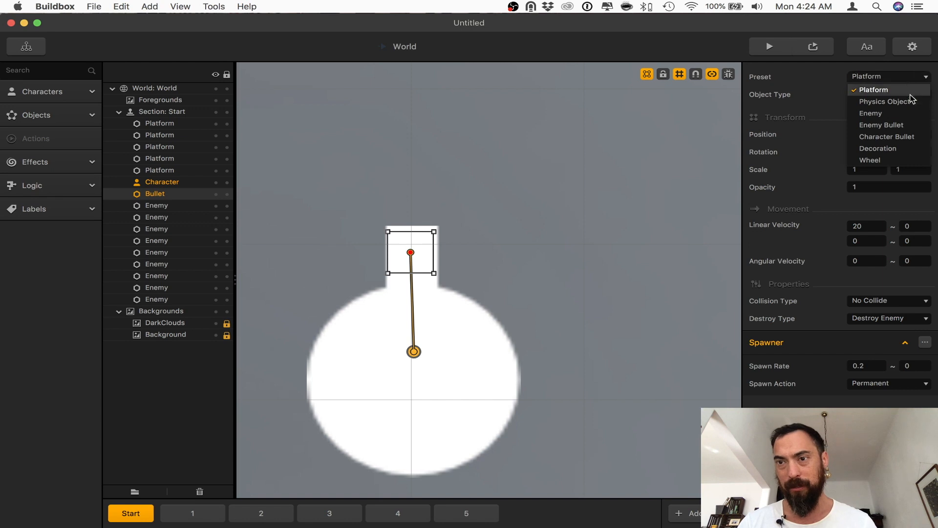
click(909, 138)
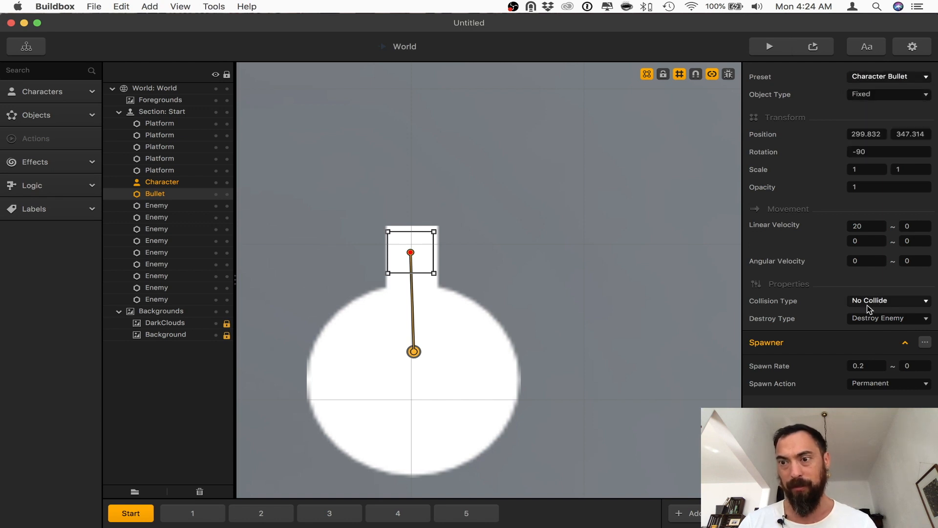
click(898, 76)
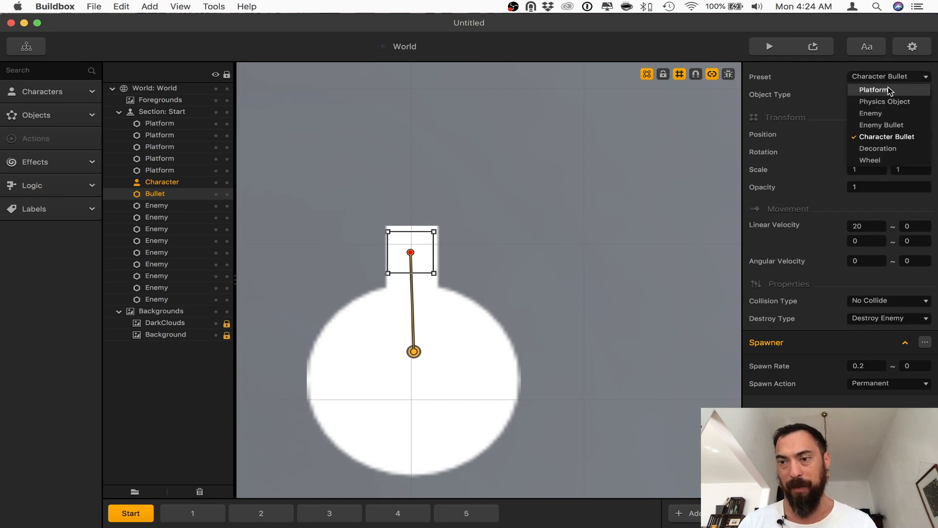
click(874, 90)
click(913, 301)
click(874, 312)
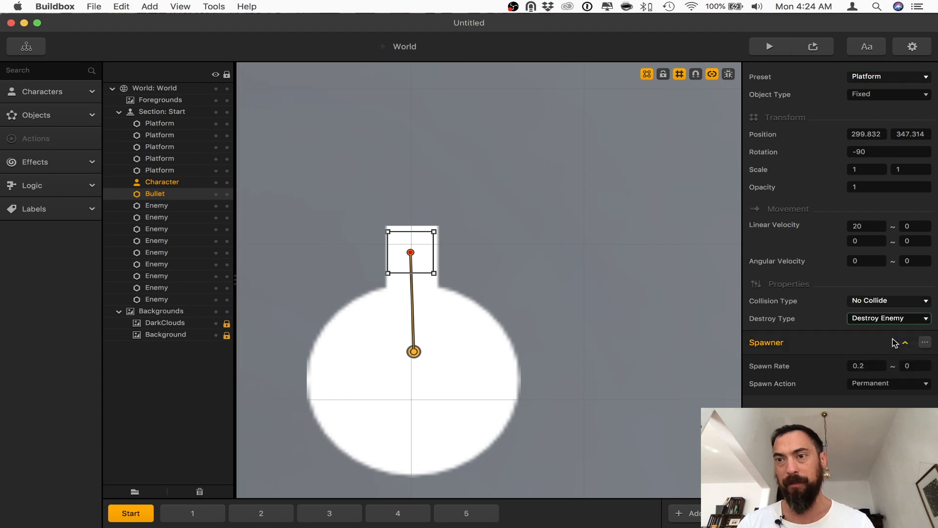
Step: Select the bullet on the character's barrel and set its preset to Character Bullet
click(554, 260)
click(423, 241)
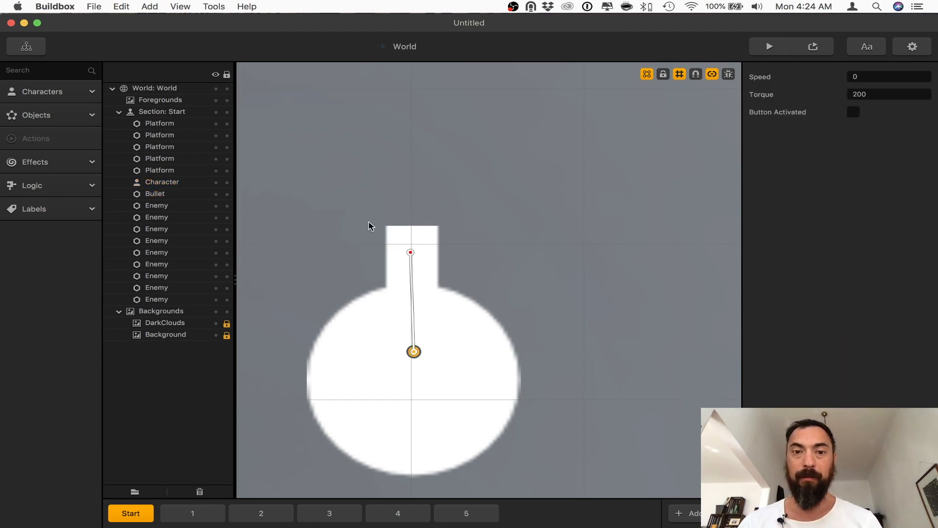
drag(340, 208, 422, 249)
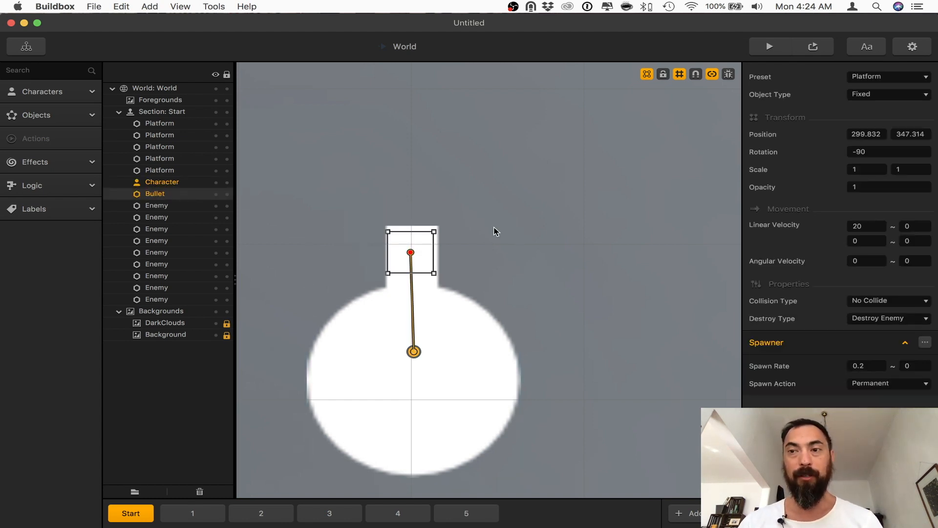
click(908, 76)
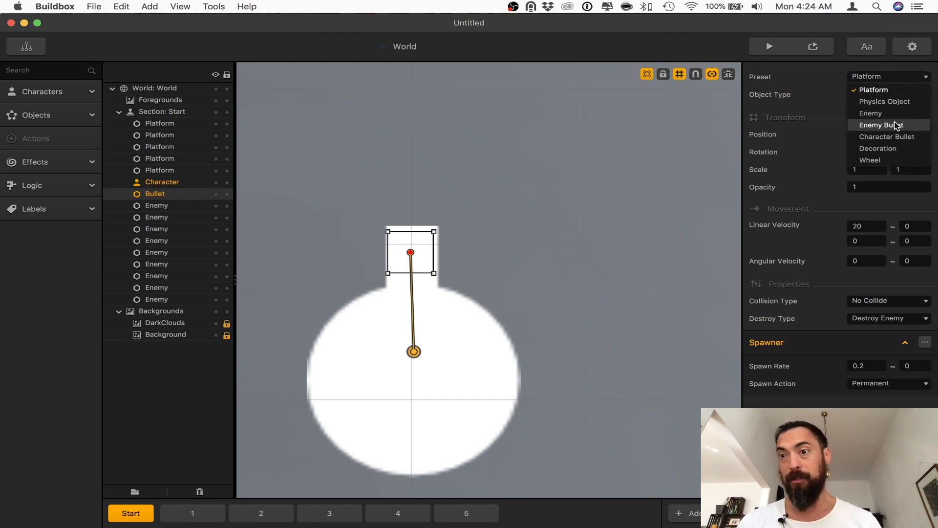
click(897, 137)
scroll(662, 189, down, 3)
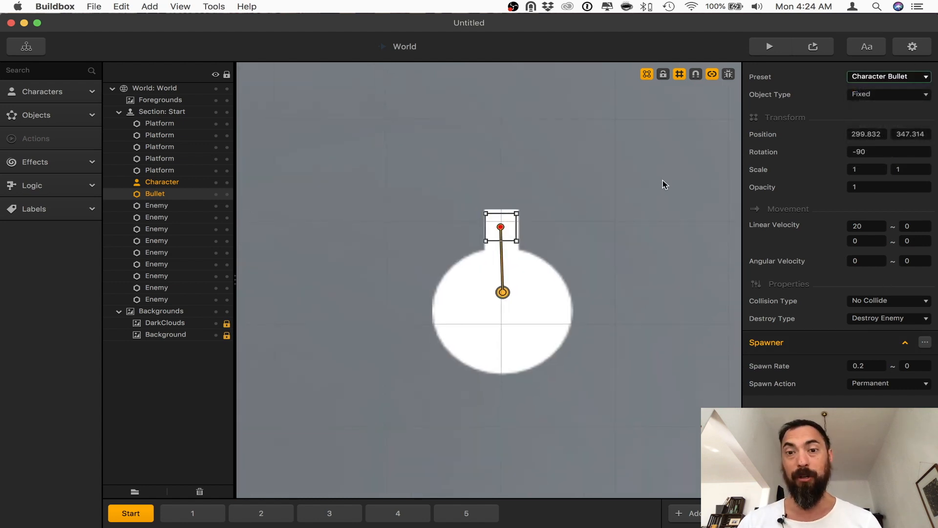
click(648, 215)
Step: Examine the preset and collision settings of the side platforms and the Platform object's animation, sound and health properties
scroll(648, 215, down, 2)
drag(651, 198, 611, 242)
scroll(611, 242, down, 5)
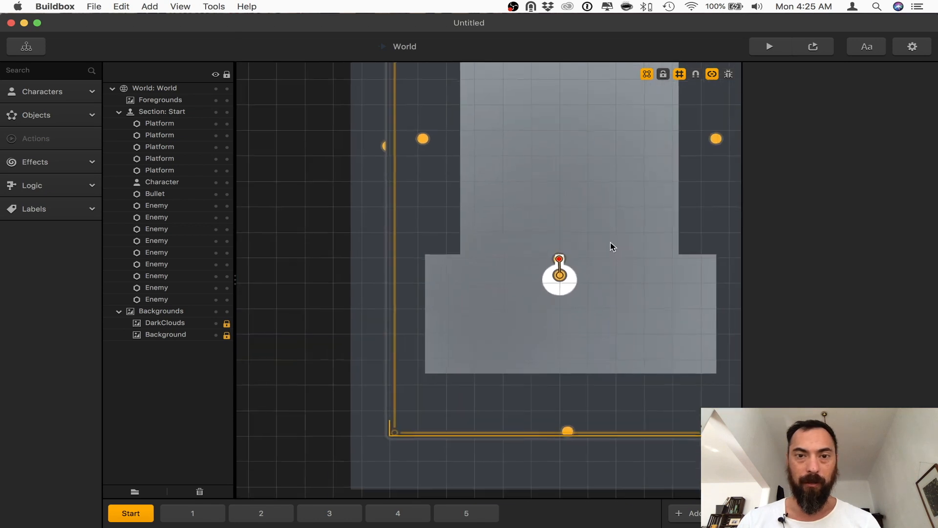
drag(595, 189, 545, 241)
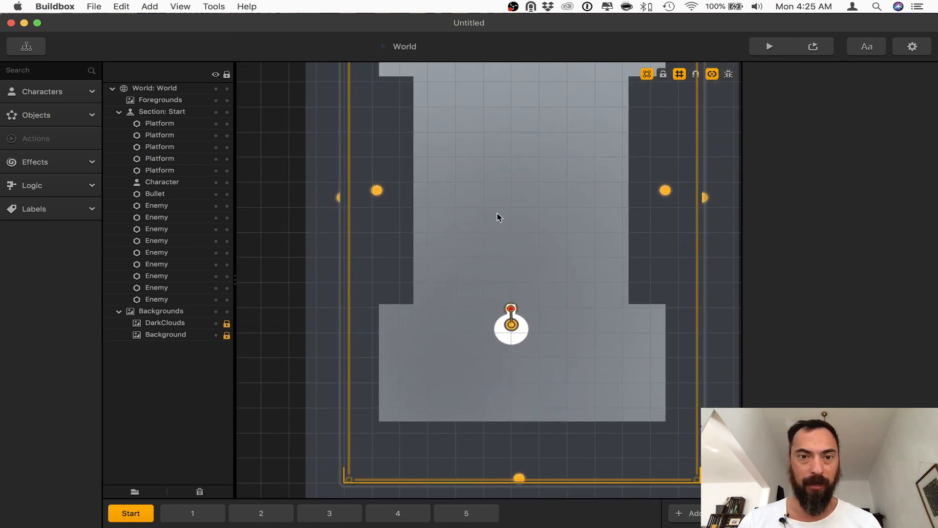
click(389, 150)
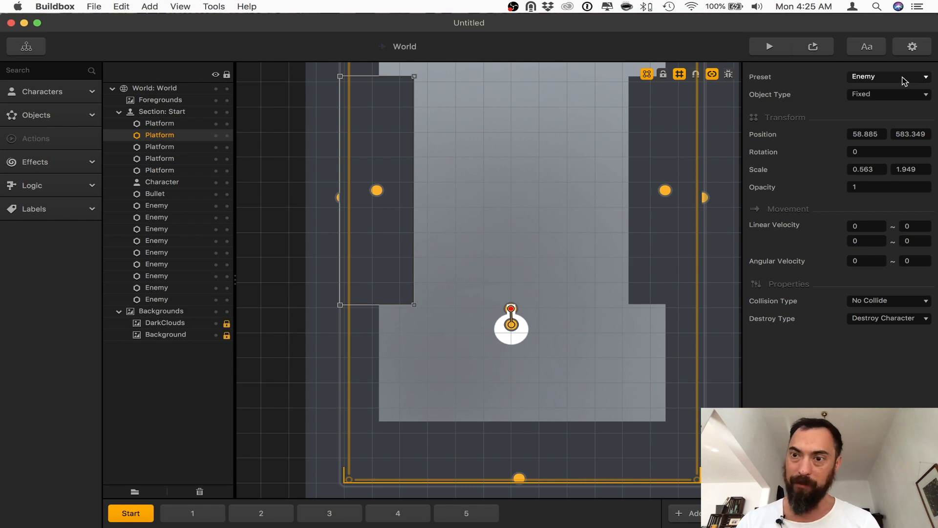
click(63, 115)
click(66, 155)
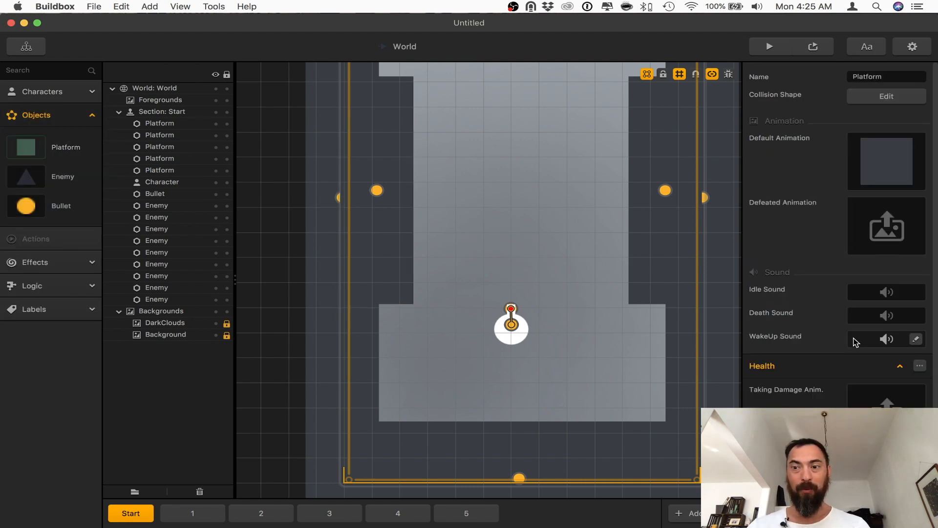
scroll(853, 336, down, 1)
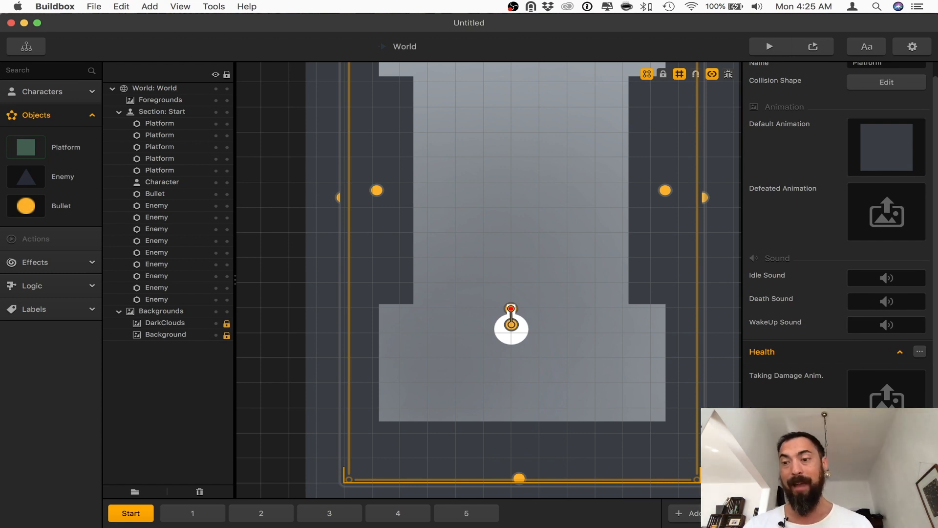
click(651, 250)
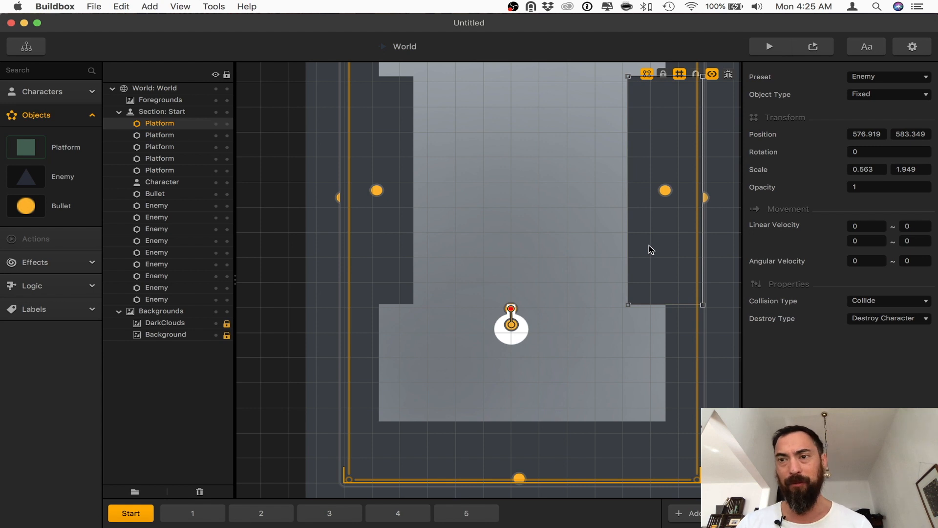
click(688, 355)
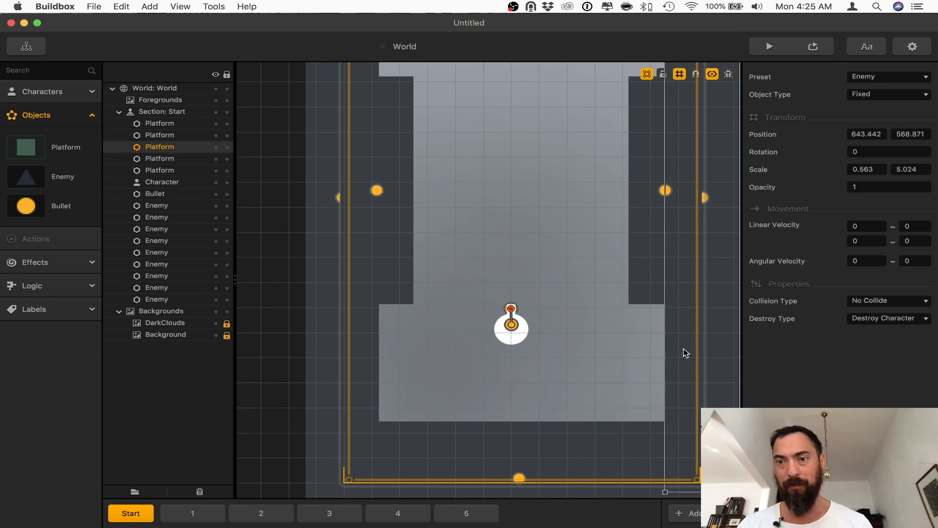
Step: View section 2 and select the ghosted character in it
click(414, 520)
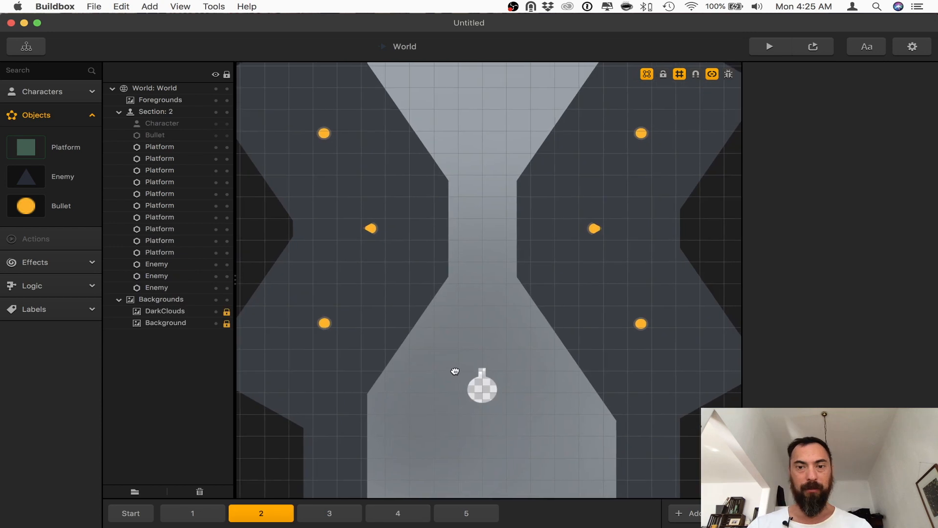
scroll(456, 371, up, 1)
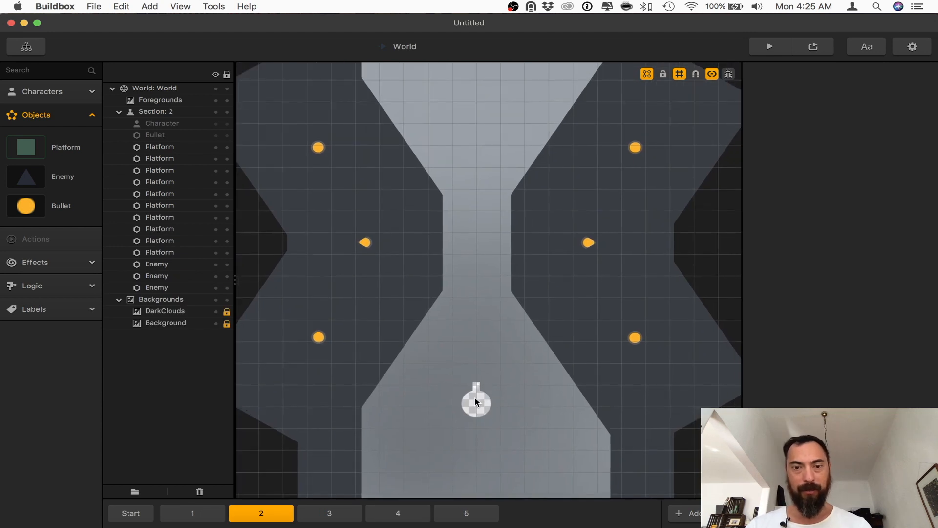
click(476, 401)
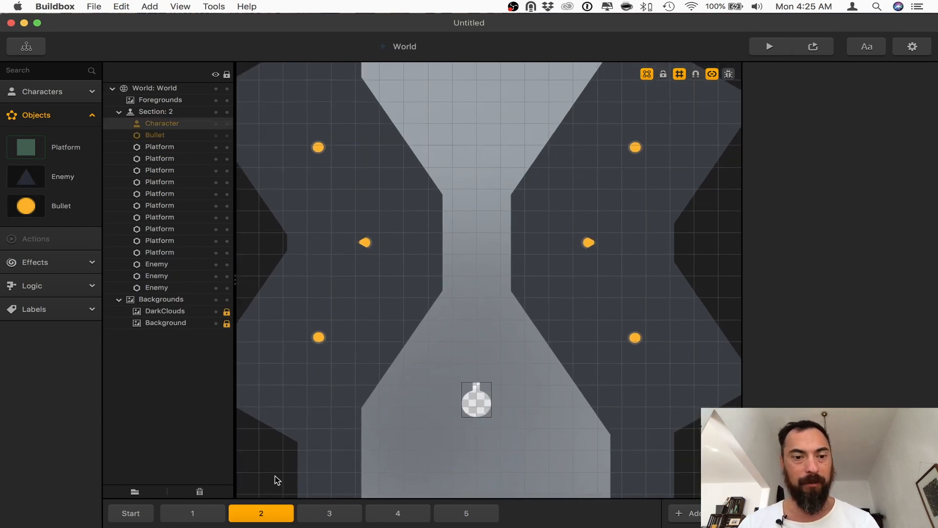
Step: Return to the Start section, turn on the collision shape display, and inspect the Character's circular shape in the Shape Editor
click(139, 513)
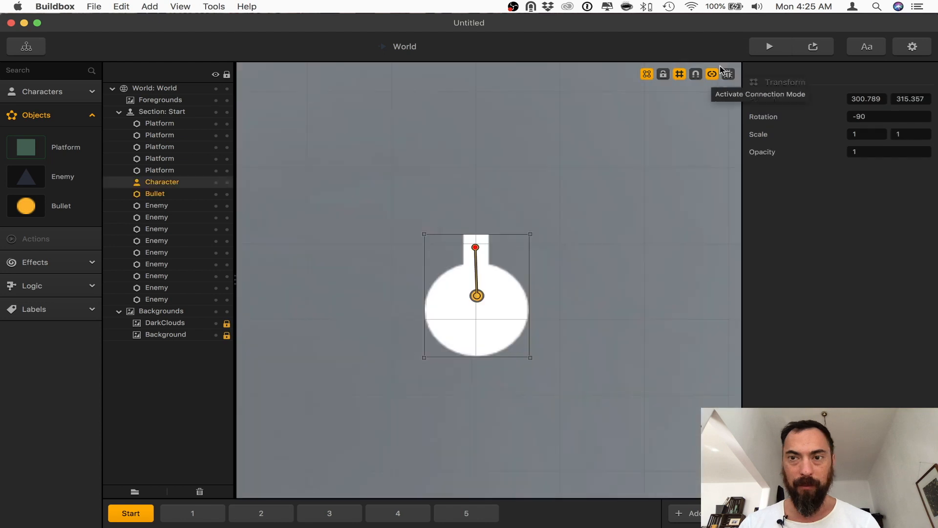
click(728, 74)
click(49, 92)
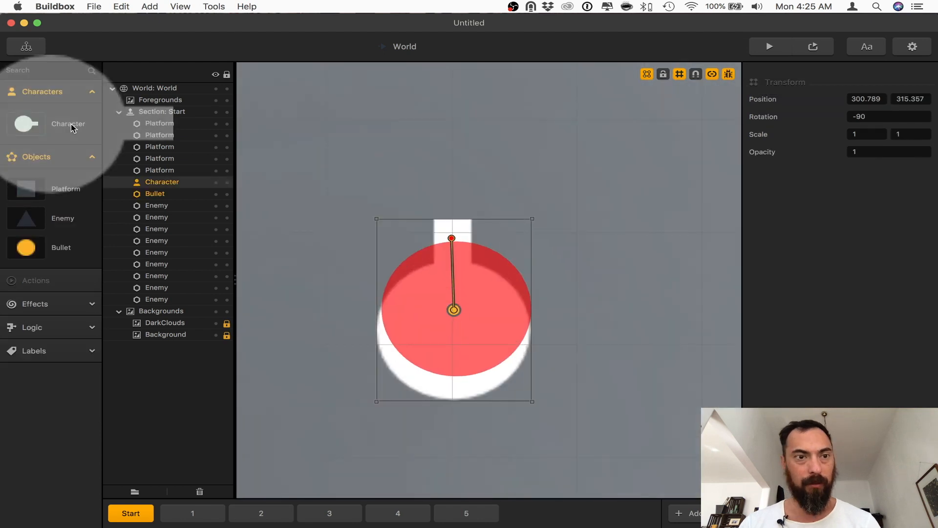
click(73, 128)
click(879, 96)
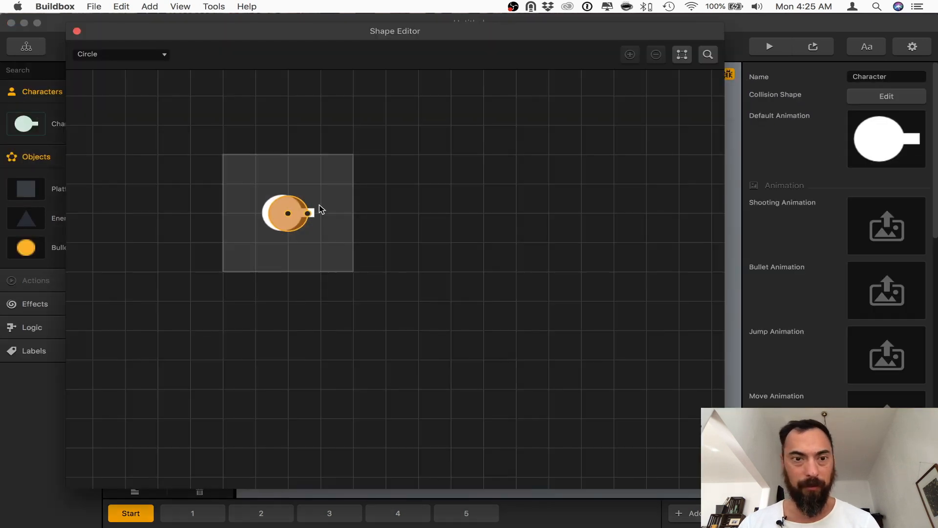
scroll(264, 235, up, 5)
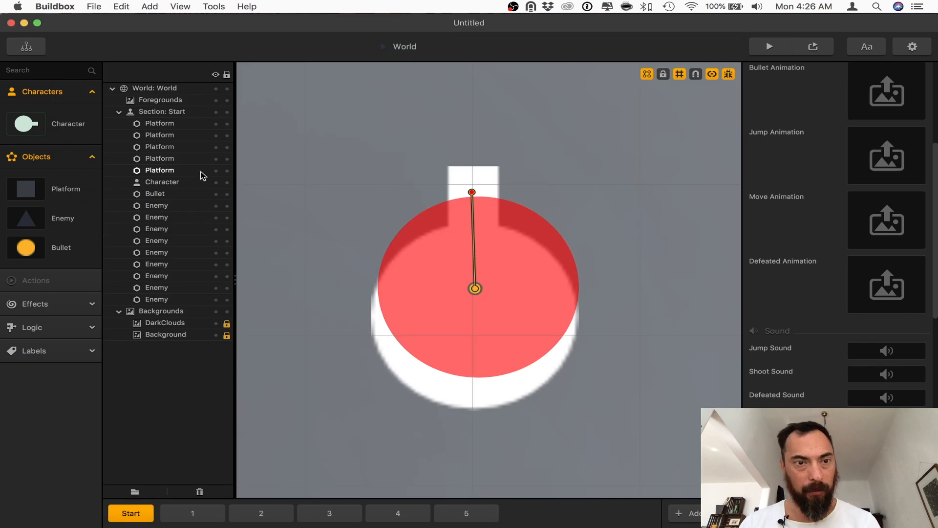
Step: Examine the layout of platforms and enemies in section 1, and open section 2 on its narrow passage
click(163, 194)
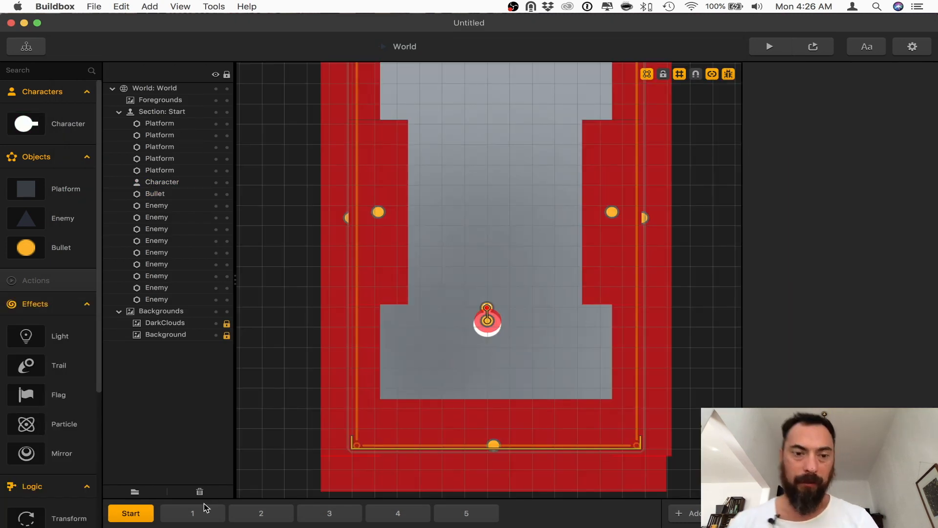
click(192, 512)
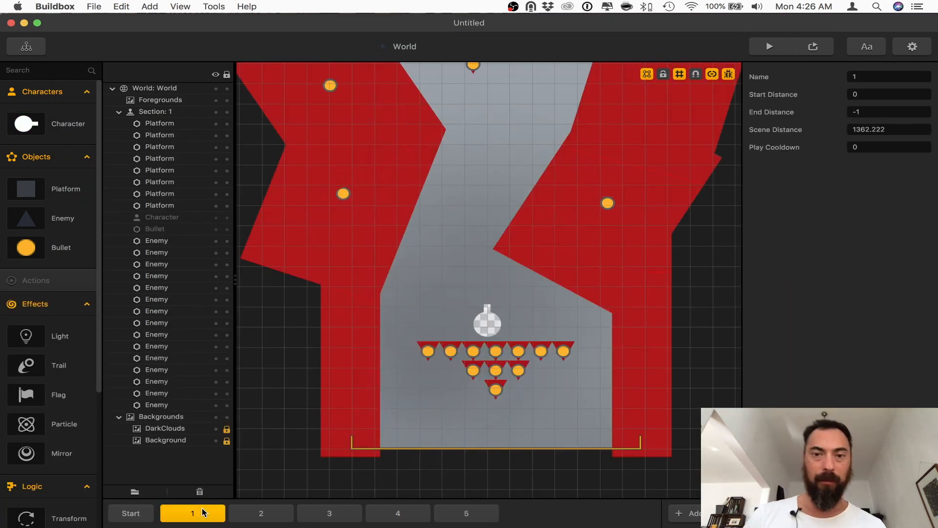
scroll(444, 248, down, 5)
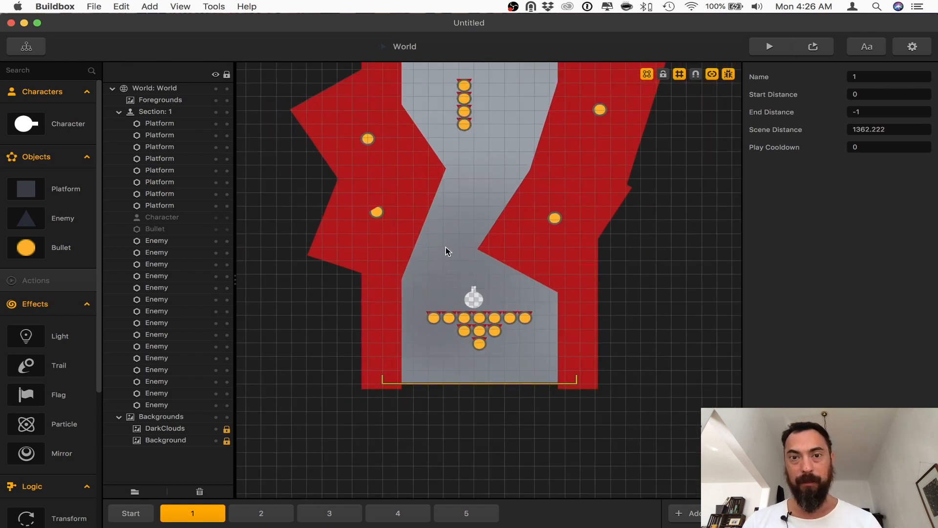
drag(444, 247, 427, 333)
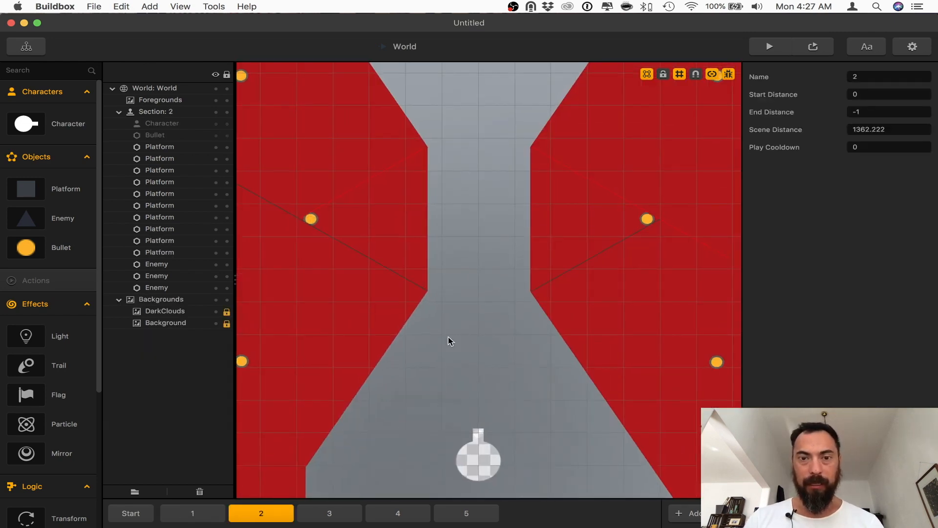
click(457, 254)
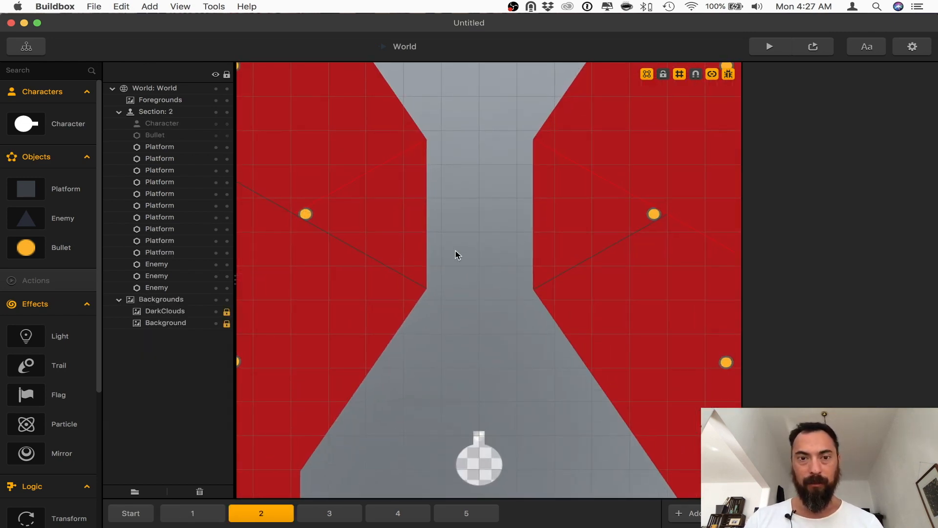
Step: Play-test section 2 in the preview, close it, and turn off the collision shape display
click(769, 47)
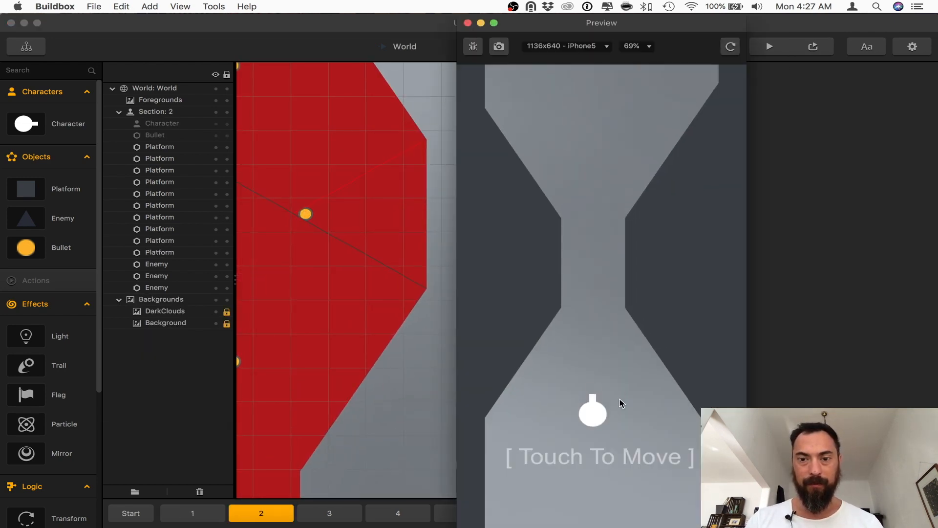
drag(608, 407, 608, 327)
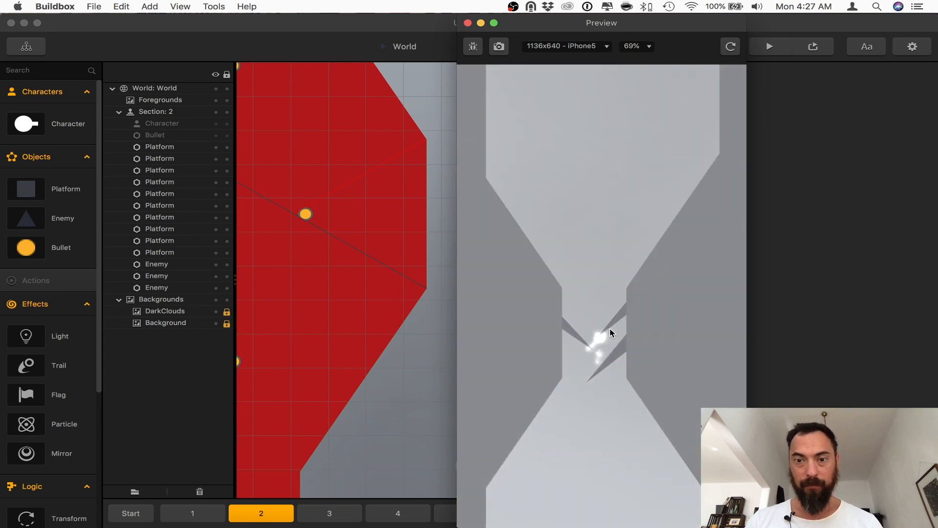
click(468, 24)
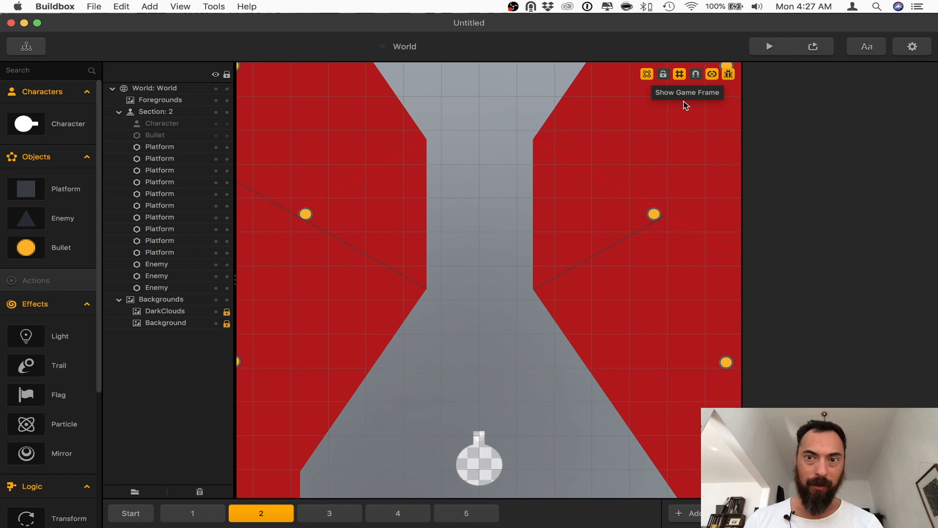
click(728, 74)
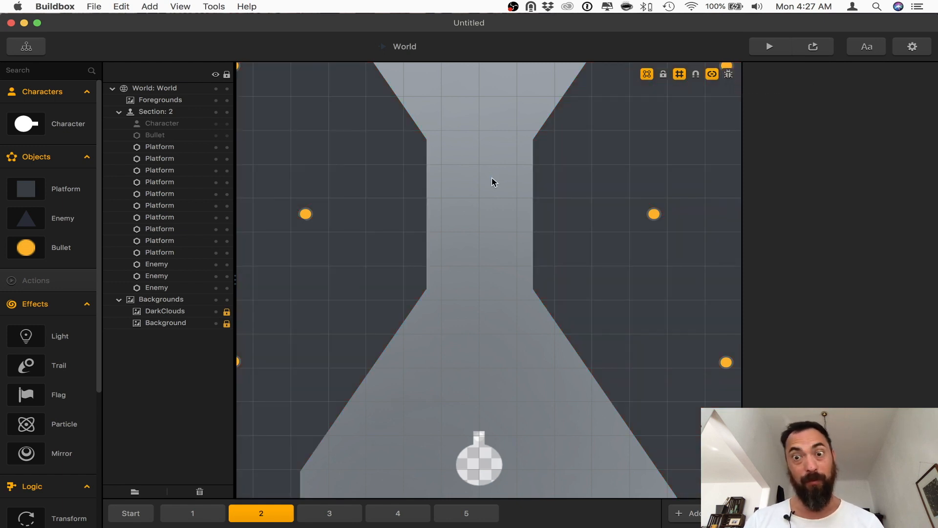
Step: Move the two platforms beside section 2's narrow passage outward and the two tilted ones above them upward to uncover the hidden enemies
click(581, 192)
drag(572, 205, 714, 208)
click(400, 235)
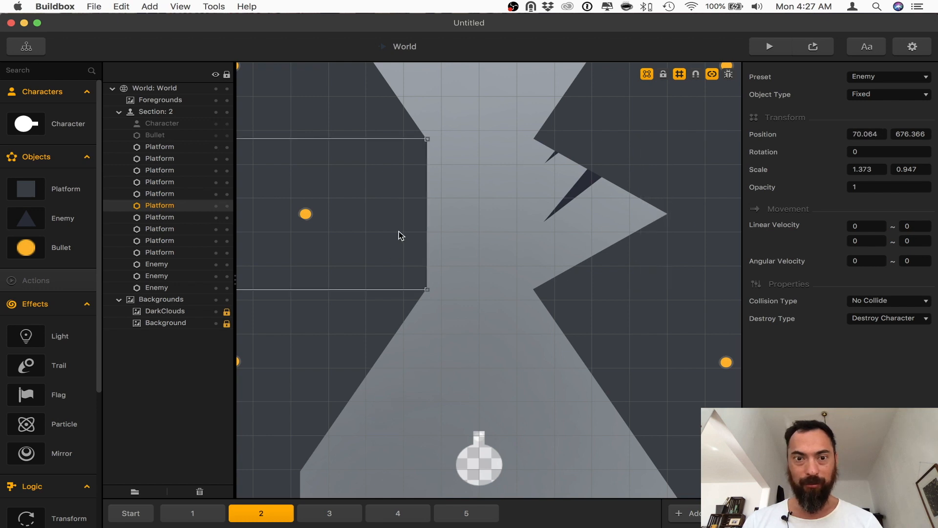
drag(400, 235, 245, 224)
click(315, 148)
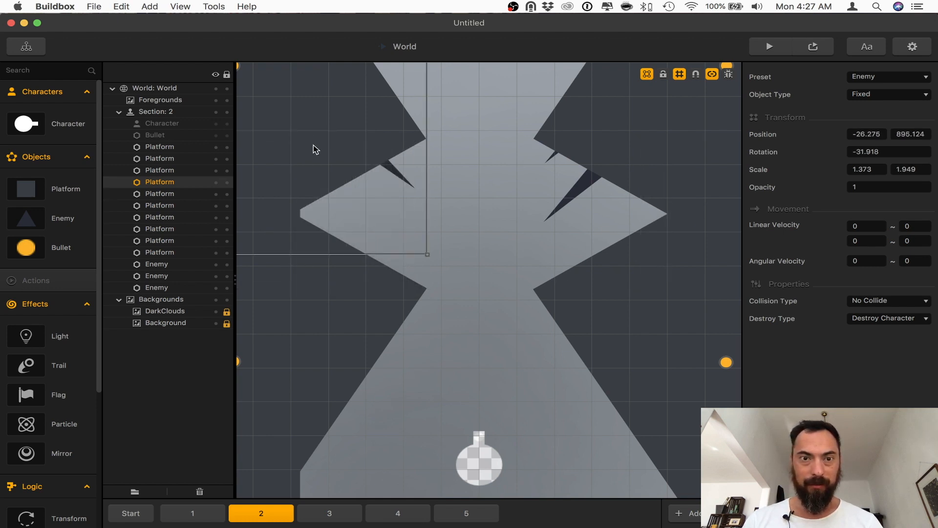
drag(345, 159, 344, 48)
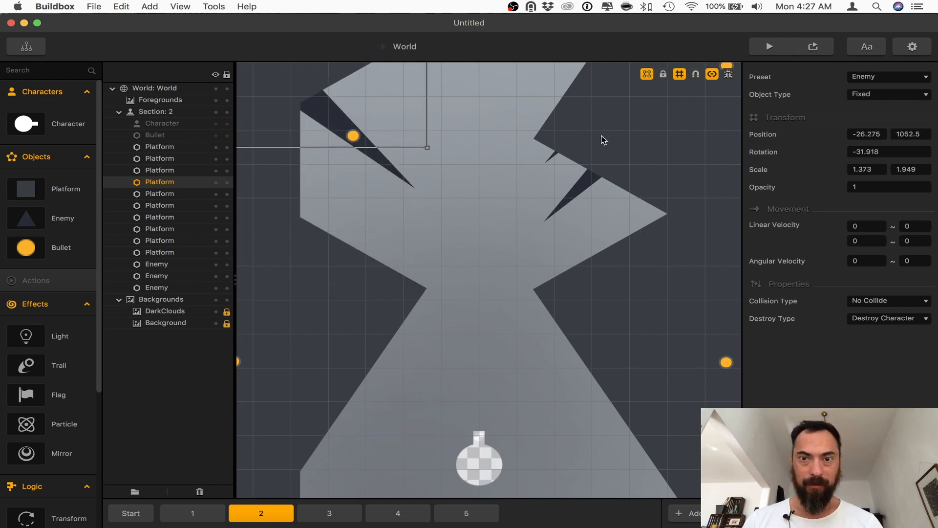
click(621, 158)
drag(620, 159, 620, 46)
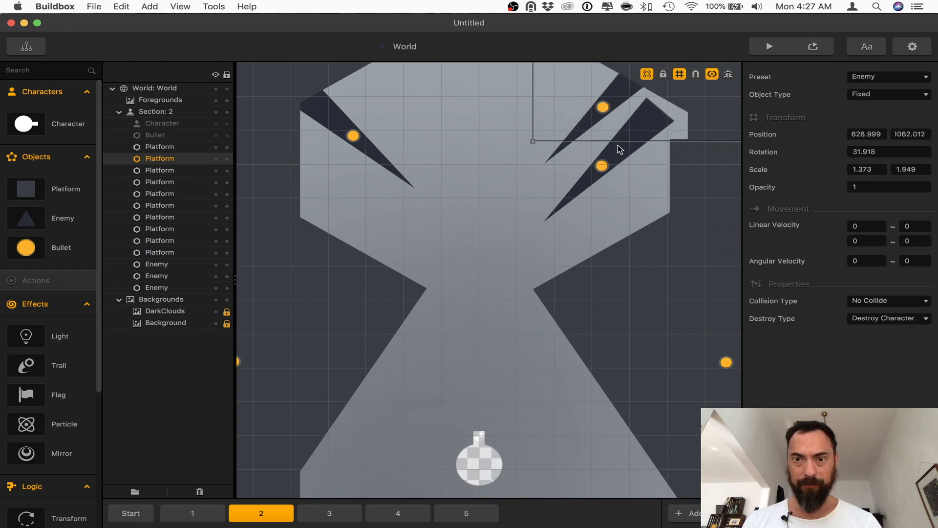
Step: Check the Wake Up settings of the lower long enemy, and search the Buildbox user manual in Safari for "sleep" before returning to Buildbox
click(607, 208)
click(618, 155)
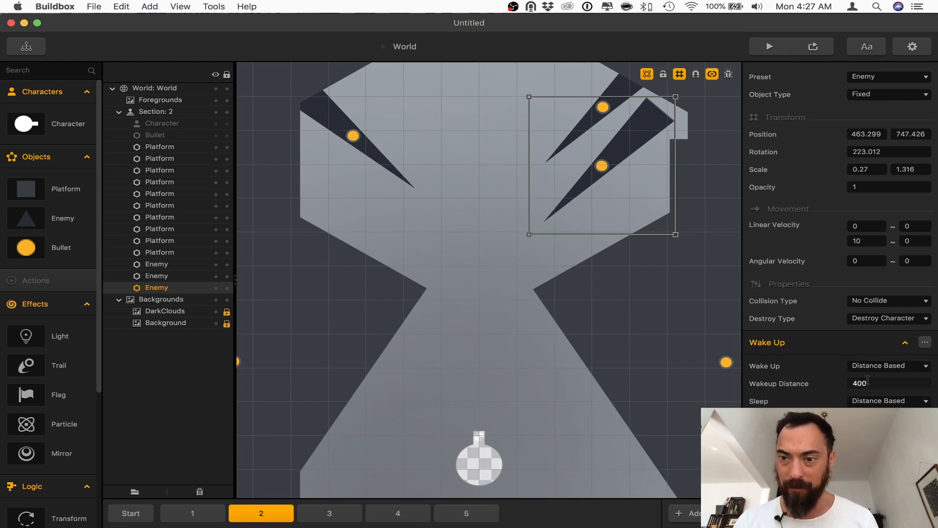
key(super+Tab)
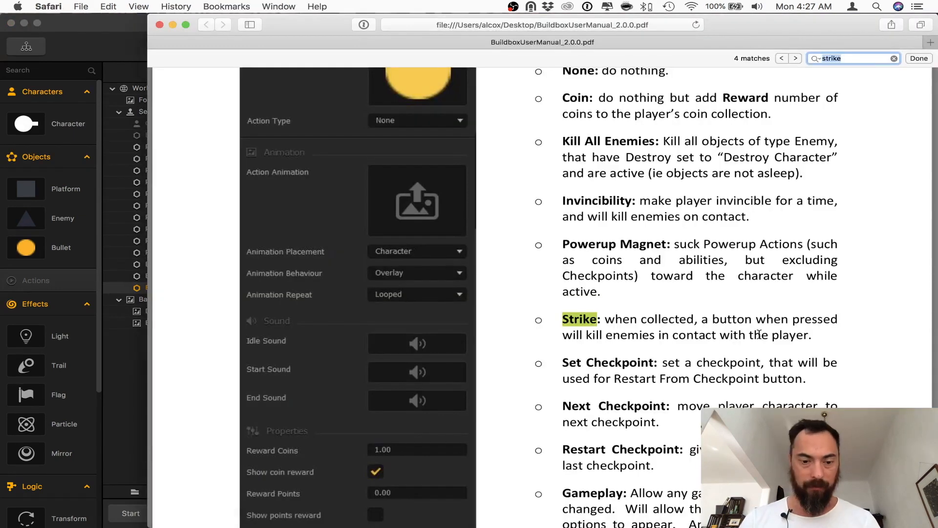
text(sleep)
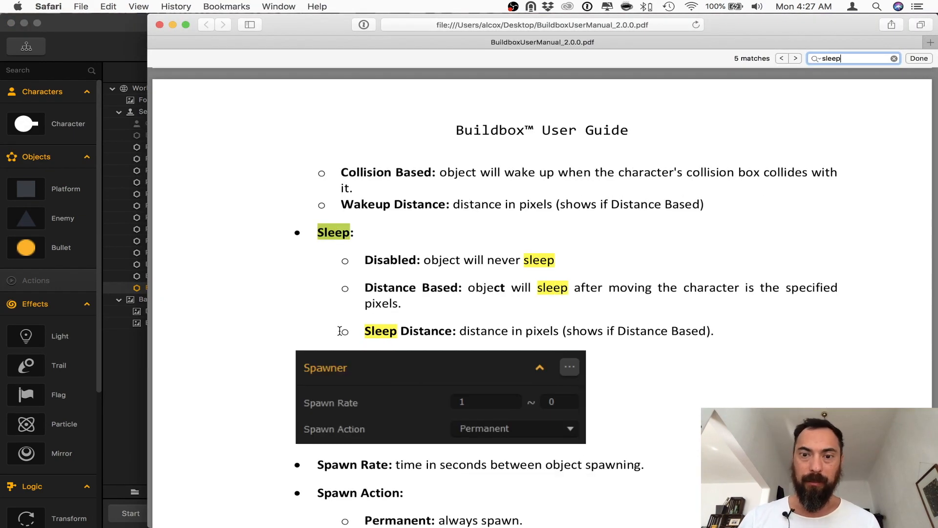
scroll(547, 330, down, 2)
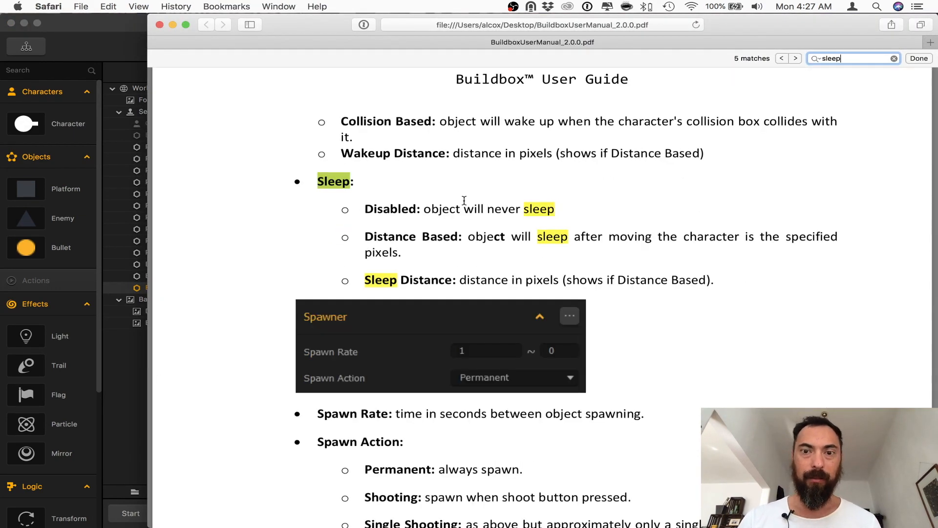
click(80, 48)
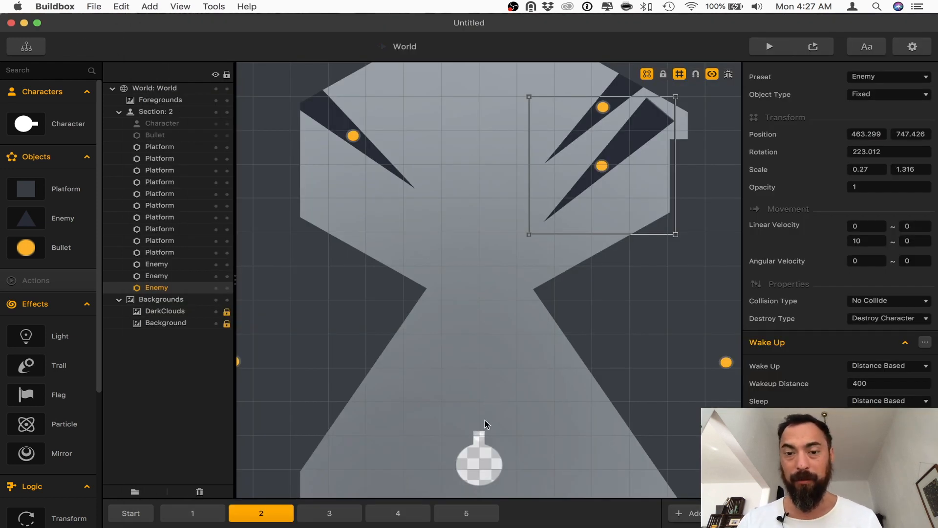
Step: Move the ghosted character in section 2 up to the entrance of the narrow passage, and inspect the lower long enemy's linear velocity
click(479, 462)
drag(479, 461, 492, 304)
click(610, 149)
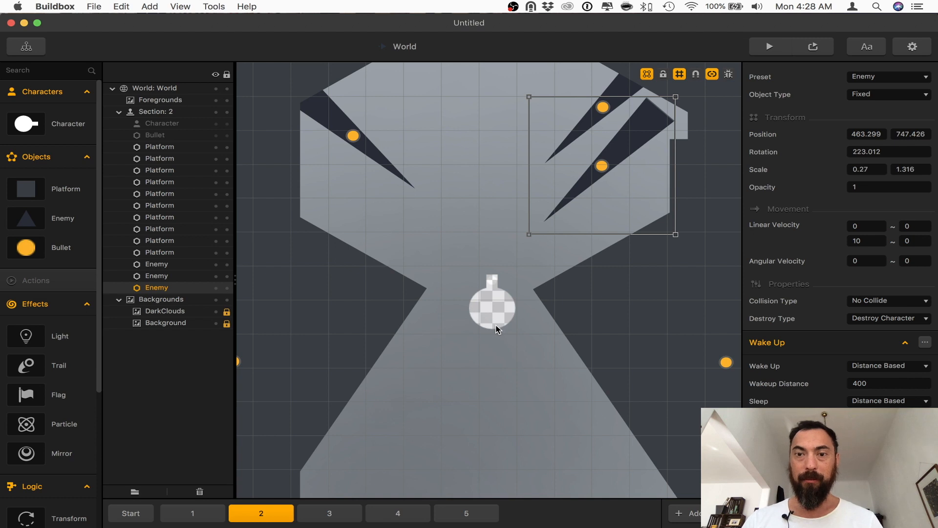
drag(495, 326, 498, 339)
click(866, 242)
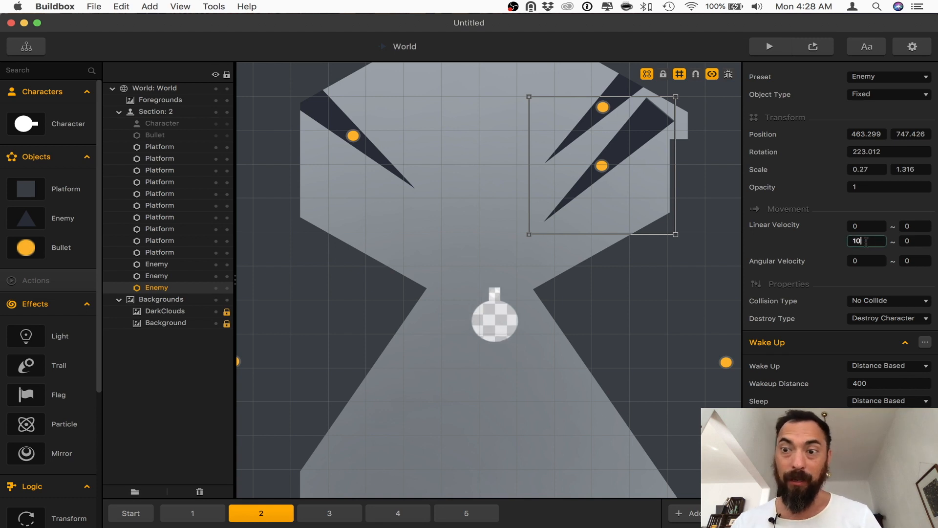
Step: Move the three long enemies diagonally into the passage along their pointing directions to demonstrate their attack paths
drag(649, 130, 557, 213)
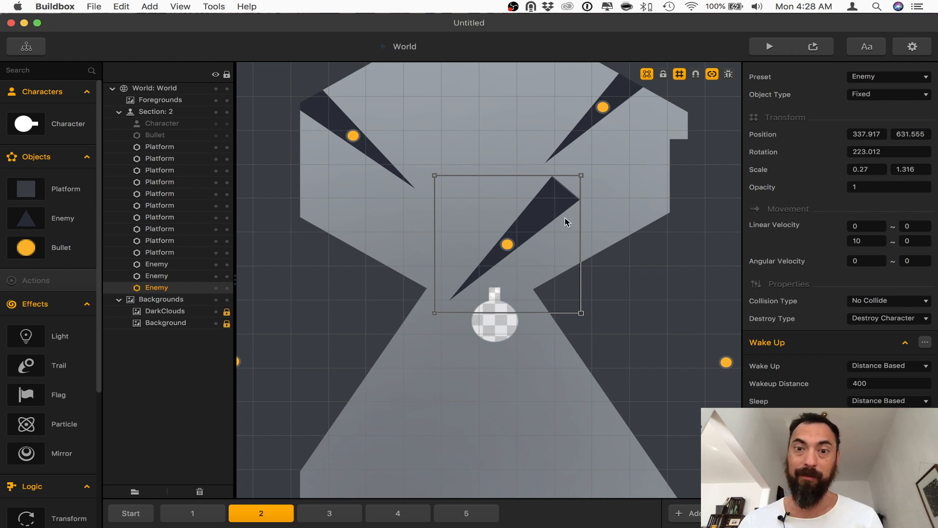
drag(565, 222, 576, 211)
drag(337, 128, 435, 198)
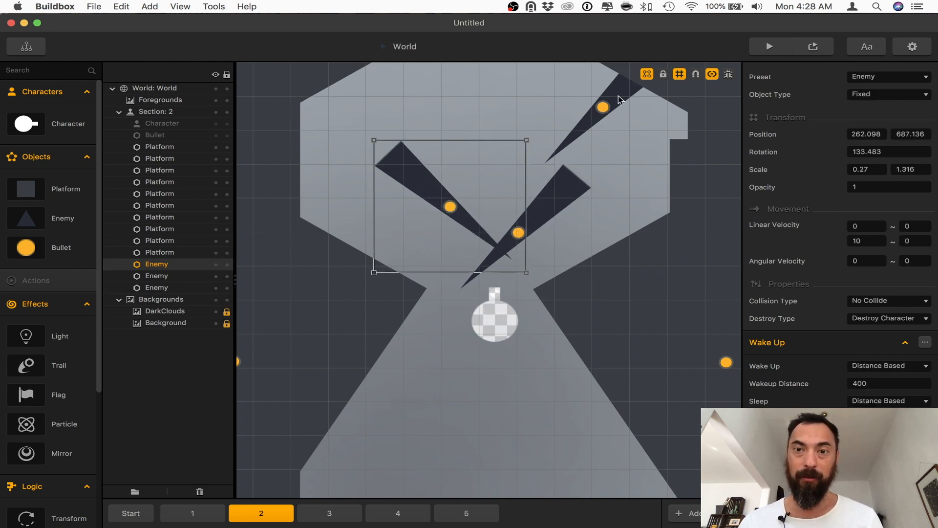
drag(618, 100, 565, 152)
Step: Undo the moves of the three long enemies in section 2
key(super+z)
key(super+z)
key(super+z)
key(super+z)
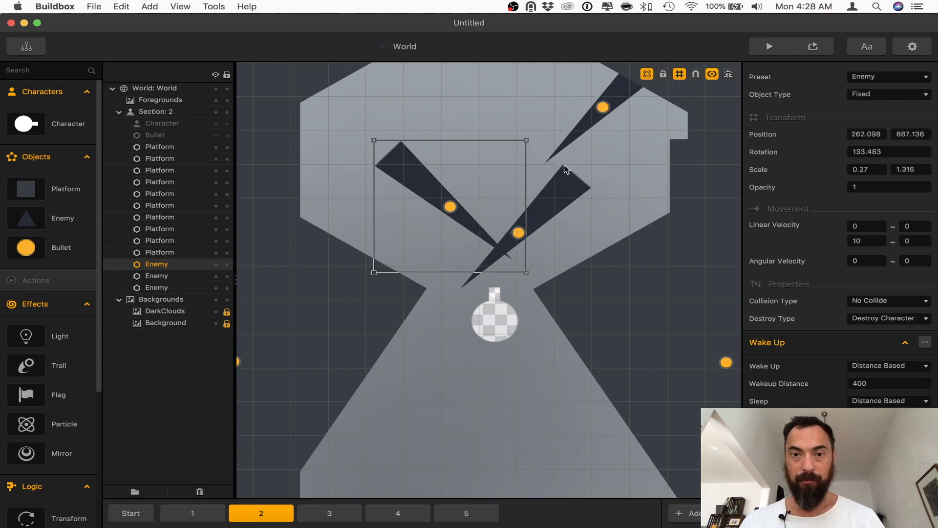
key(super+z)
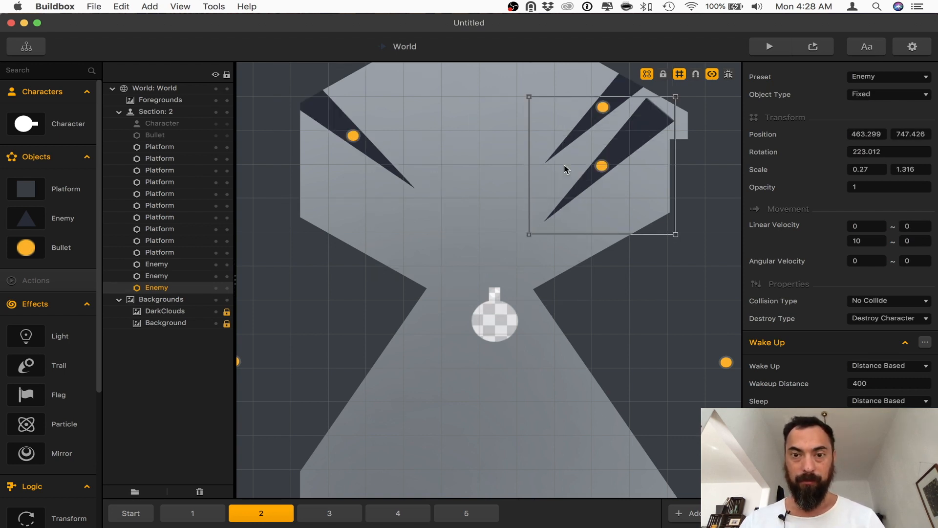
Step: Undo the moves of the four platforms around section 2's narrow passage
click(564, 166)
click(564, 166)
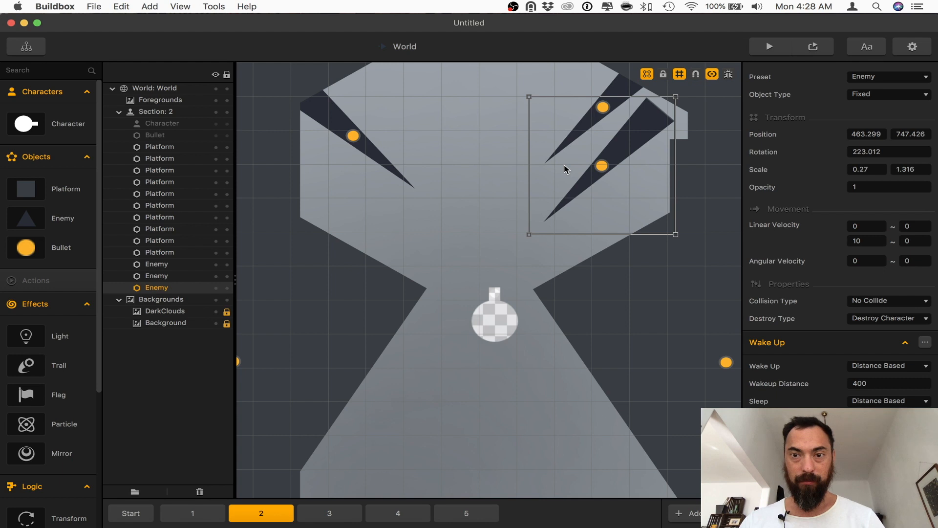
click(565, 169)
click(564, 169)
click(564, 168)
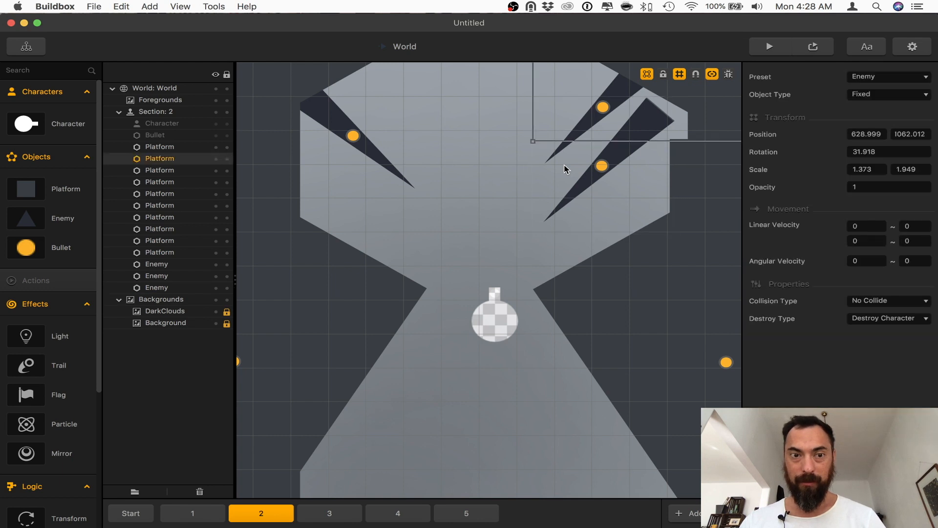
key(super+z)
key(super+z)
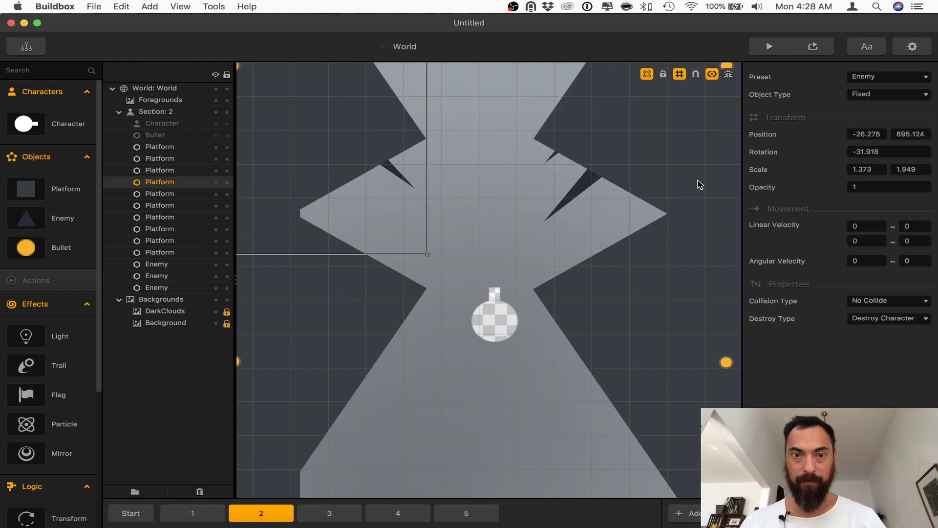
key(super+z)
key(super+z)
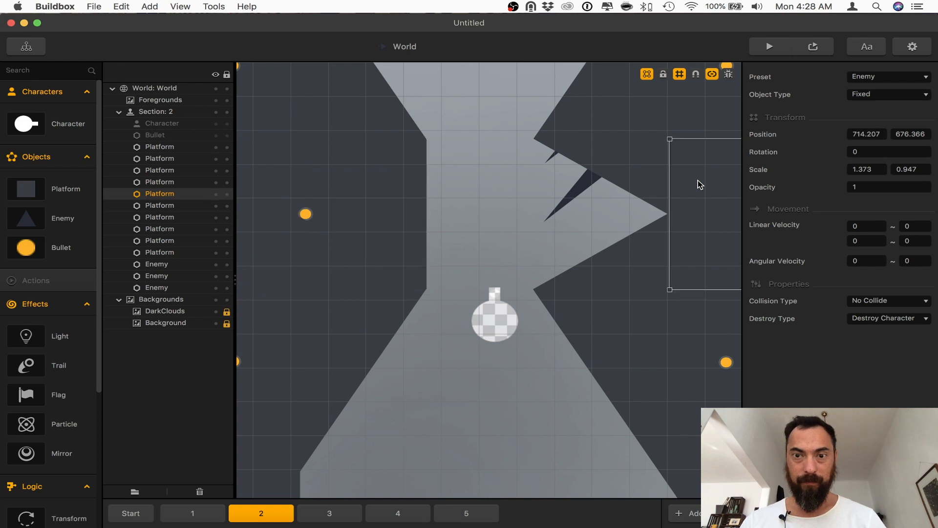
Step: Play-test section 2 again in the preview, steering the character into the narrow passage, and close the preview
click(811, 48)
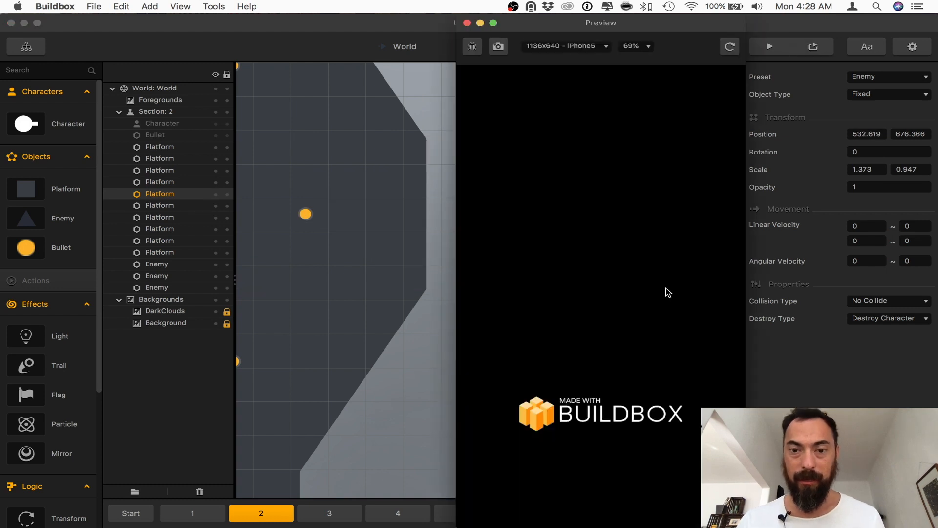
drag(580, 452, 580, 434)
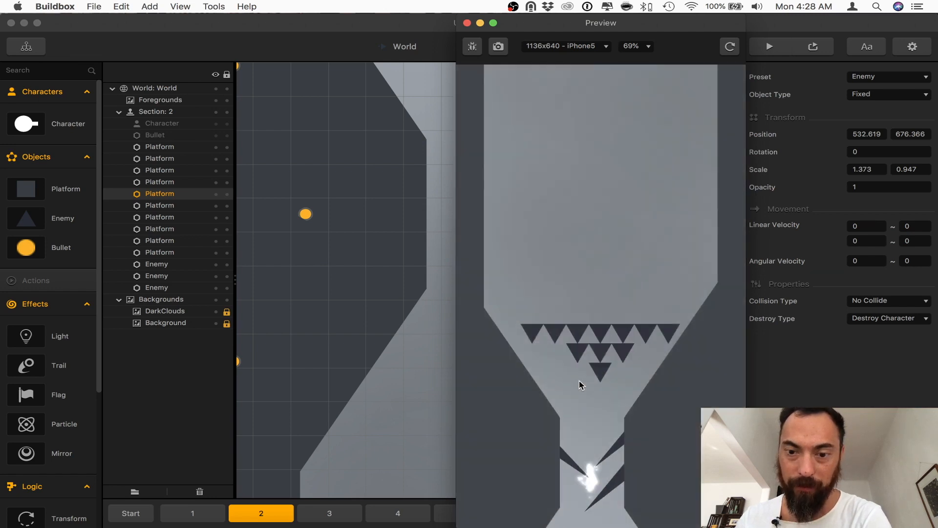
click(467, 23)
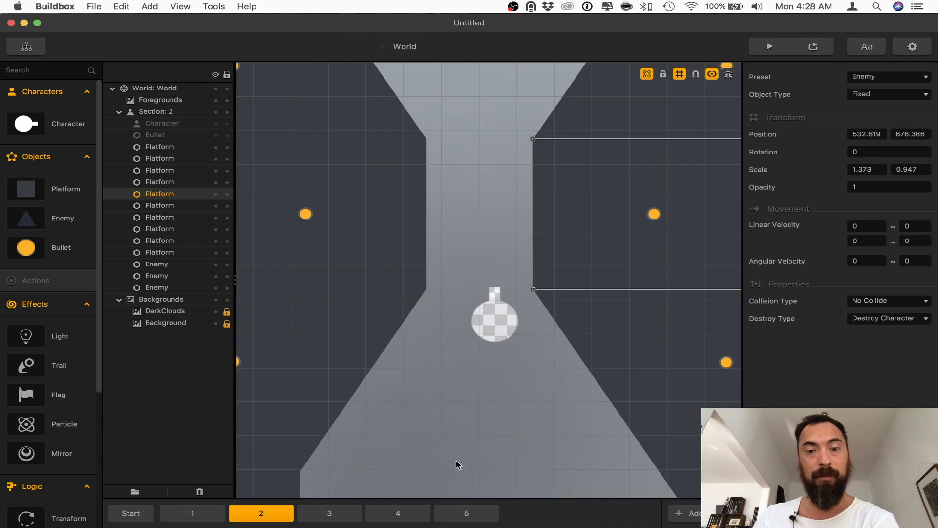
Step: Examine the star-shaped enemy clusters in section 3, play-test the section in the preview, and close it
scroll(441, 374, down, 3)
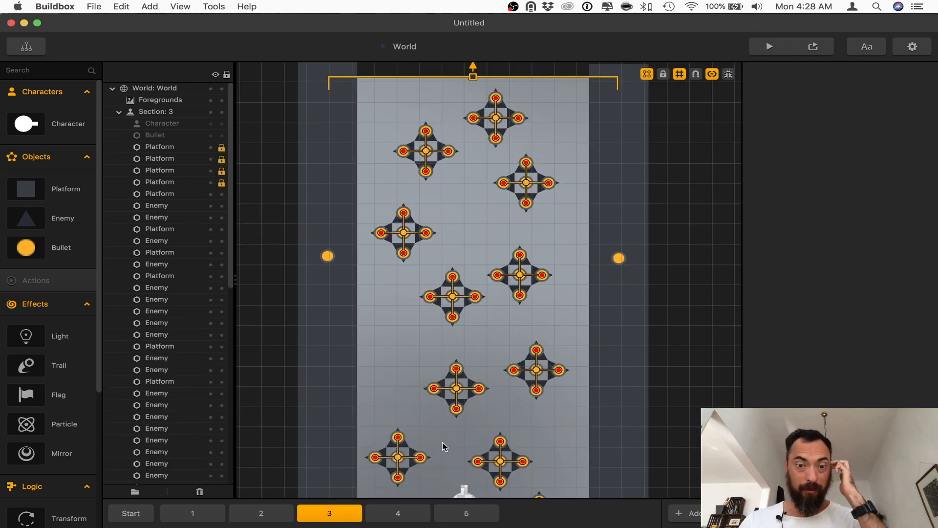
scroll(444, 446, up, 3)
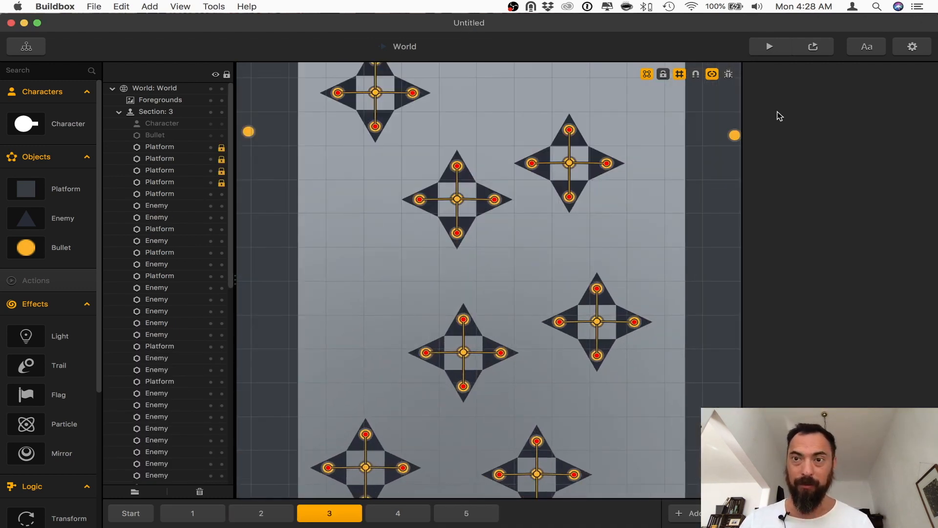
click(812, 45)
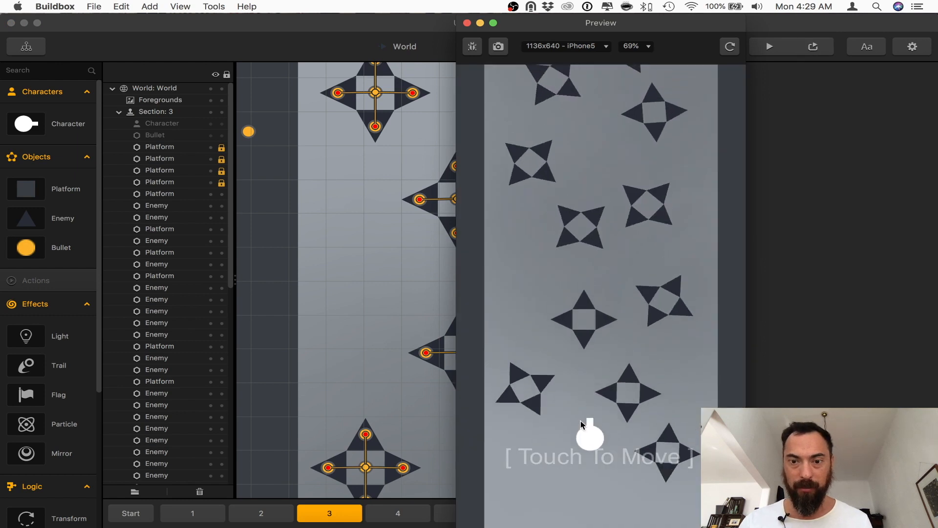
key(super+w)
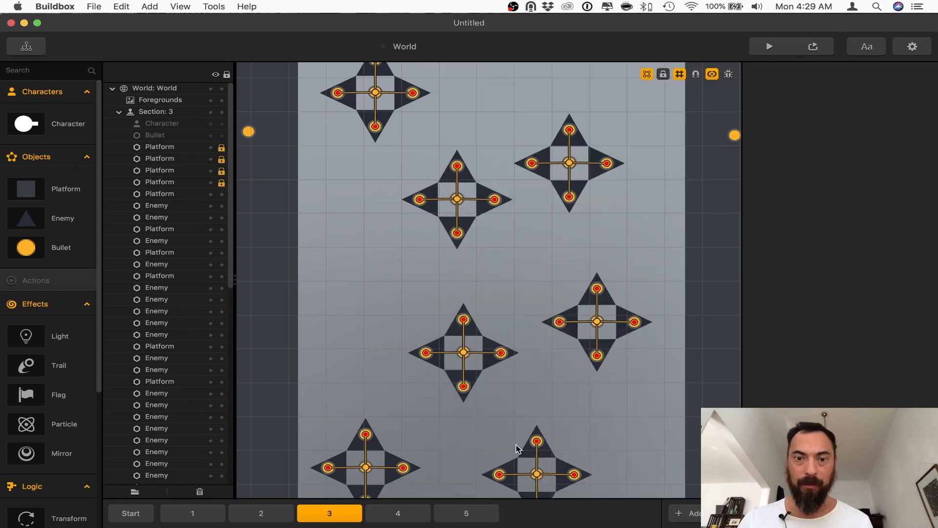
Step: Inspect the settings of a joint linking an enemy to the central platform in a section 3 star cluster, and select one whole cluster
scroll(516, 446, up, 5)
click(407, 263)
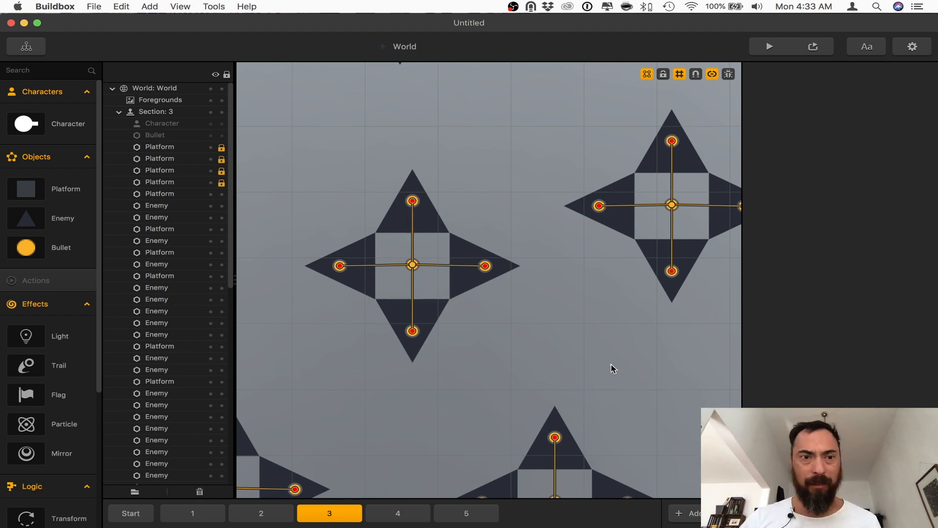
click(413, 298)
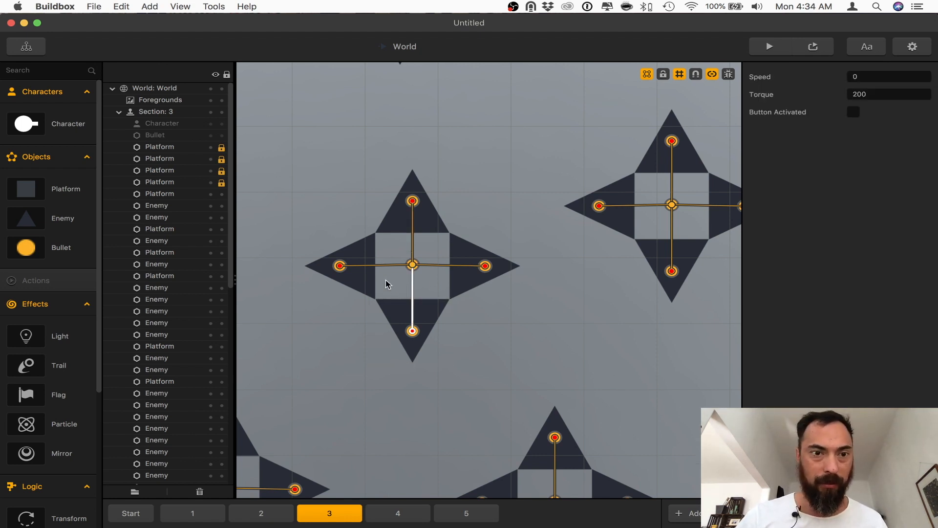
click(385, 280)
click(159, 201)
drag(467, 331, 450, 342)
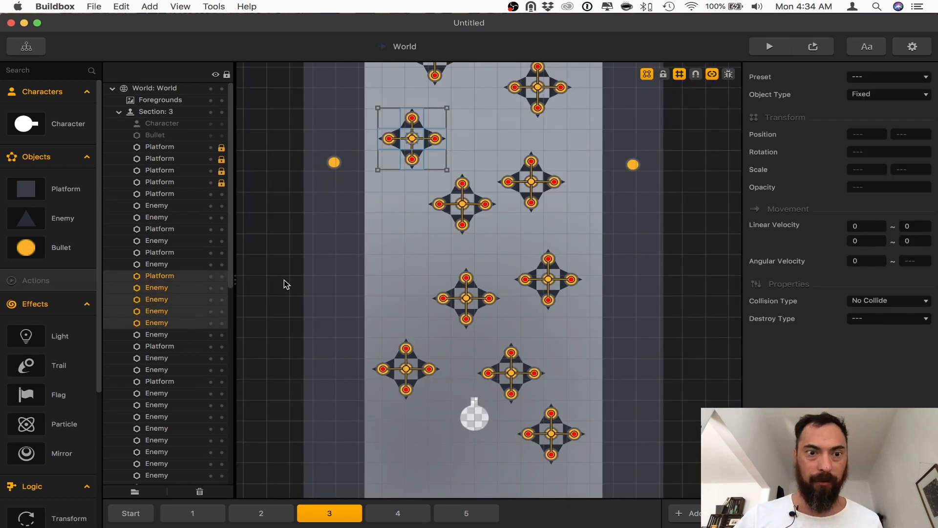
Step: Set the opacity of the hidden platform at the centre of the selected star cluster to 1
click(166, 275)
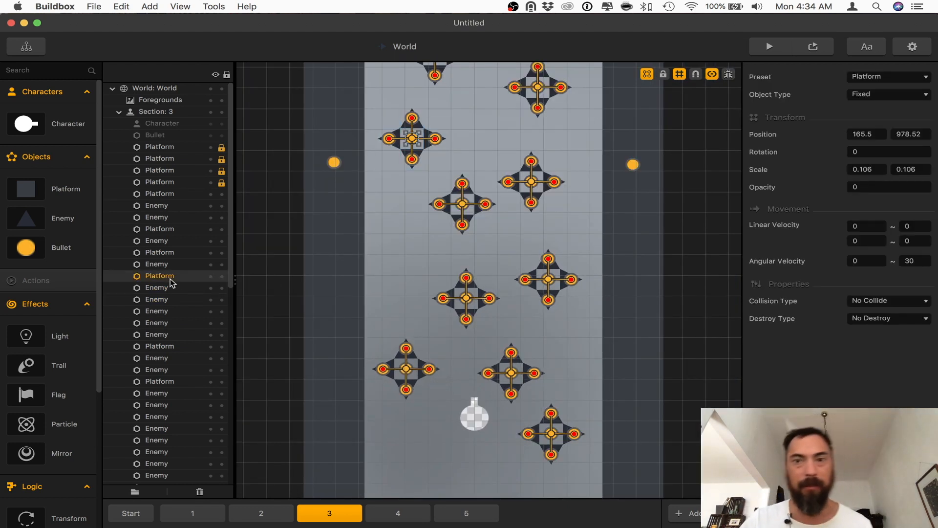
double_click(854, 186)
text(1)
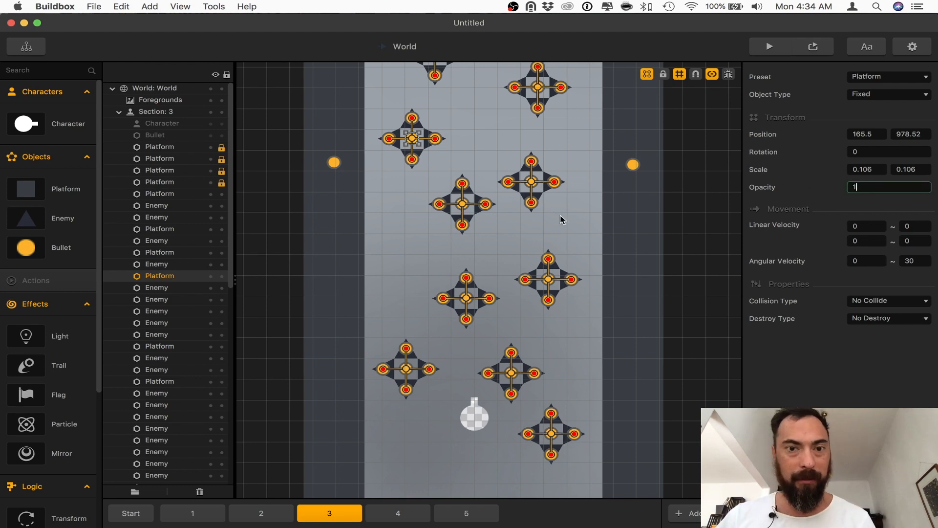
key(Tab)
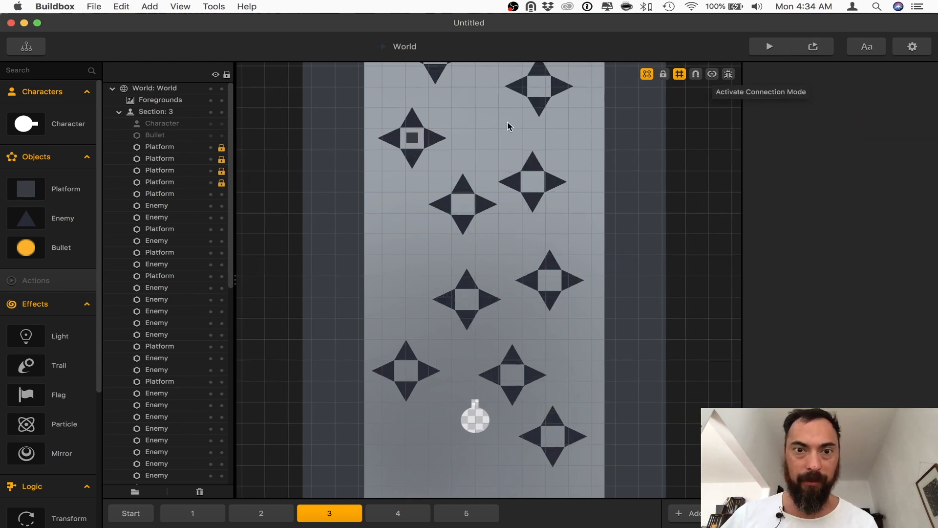
Step: Reselect the platform at the centre of that star cluster and set its opacity back to 0
scroll(417, 153, up, 5)
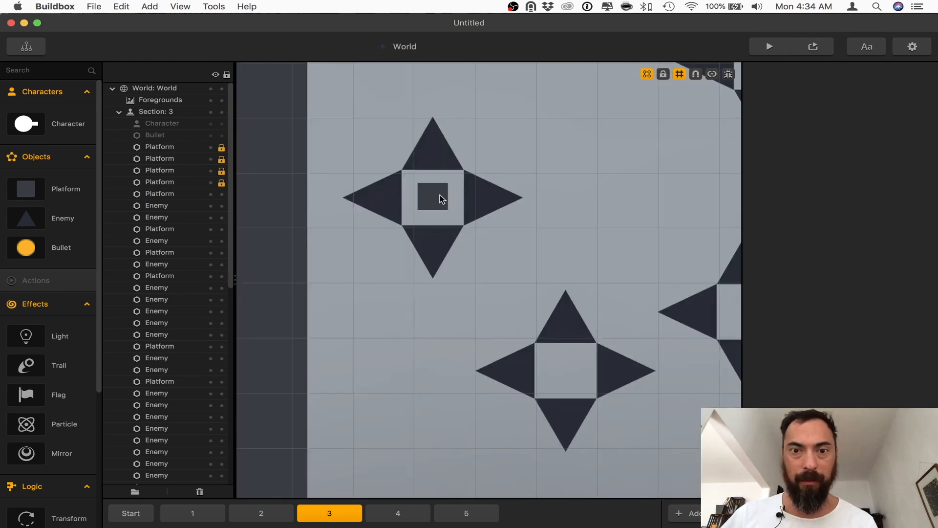
click(438, 192)
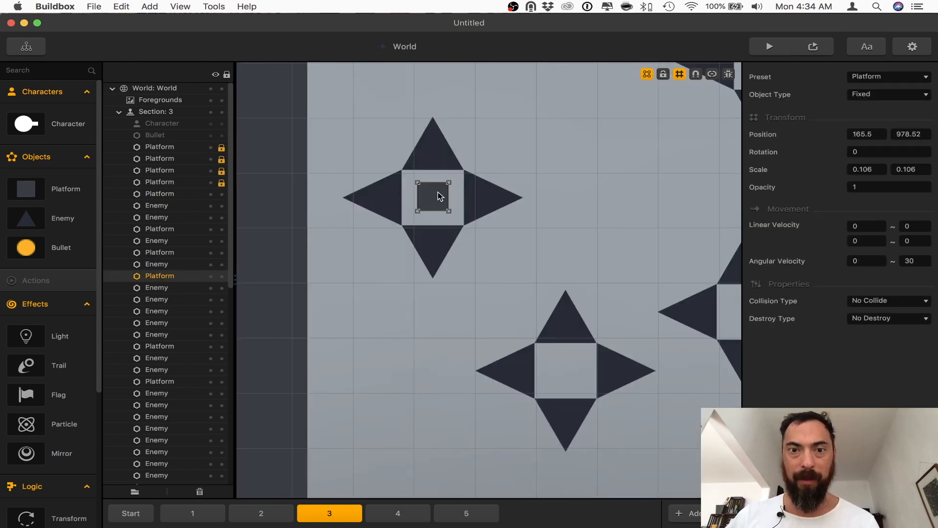
double_click(883, 188)
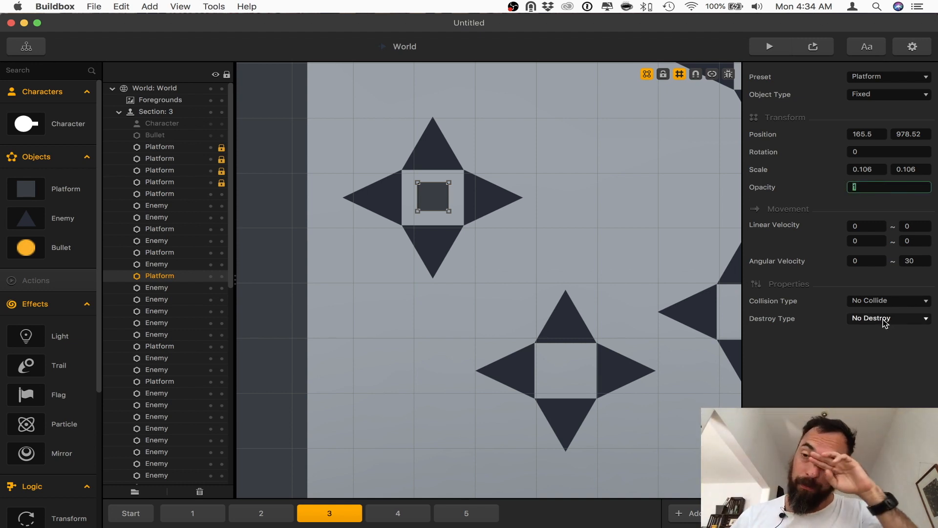
text(0)
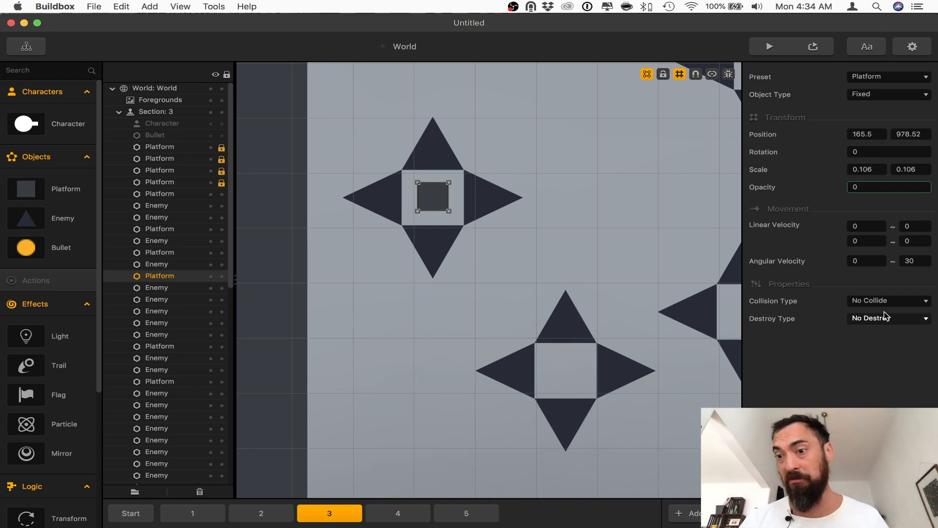
key(Return)
Step: Review the preset options and the collision settings of the star cluster's central platform without changing them
click(891, 75)
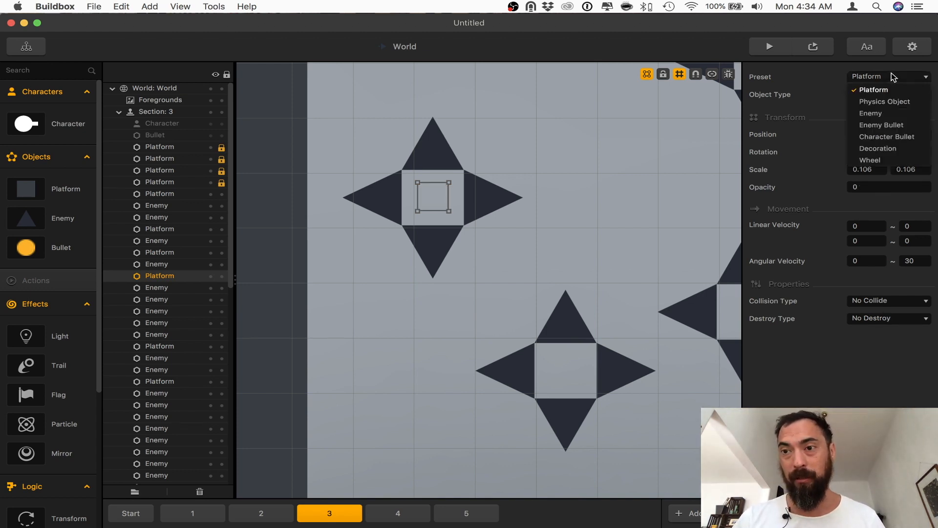
click(895, 62)
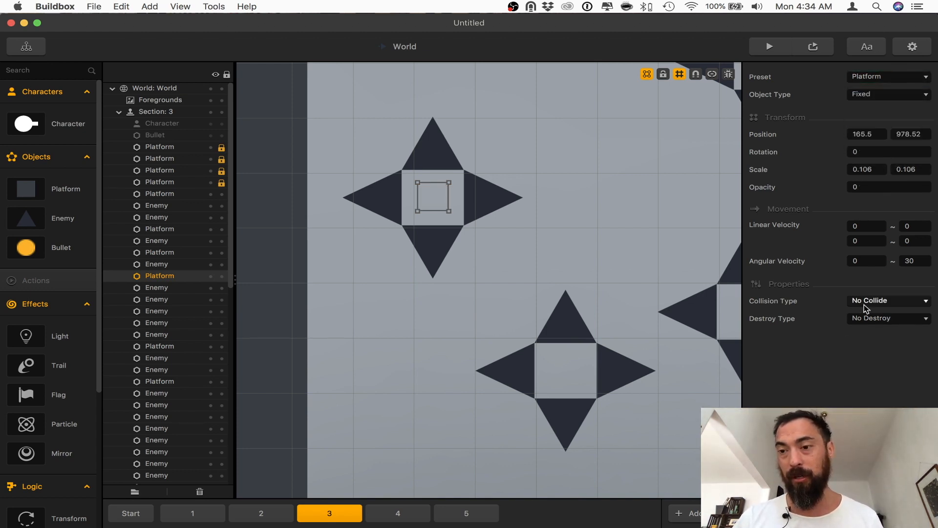
click(438, 212)
click(440, 211)
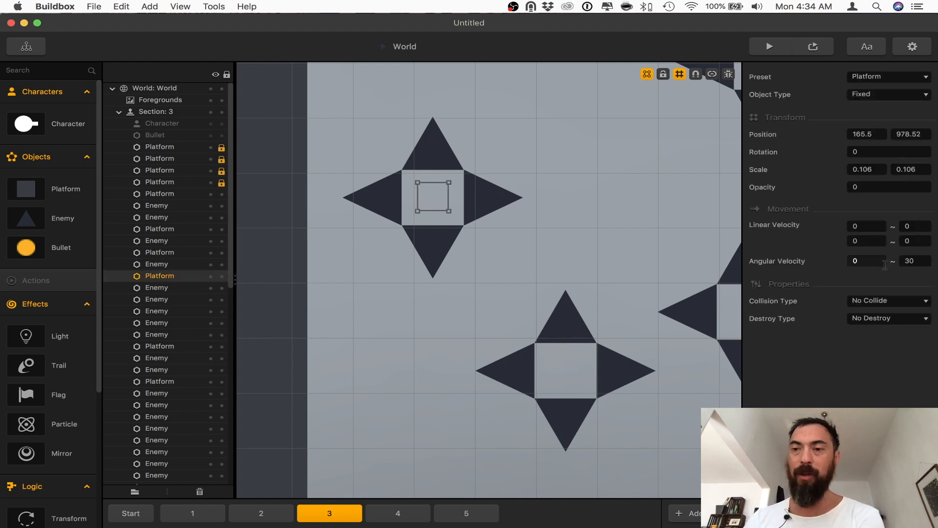
Step: Set the central platform's angular velocity range to 15 to 45 and deselect the platform
click(860, 260)
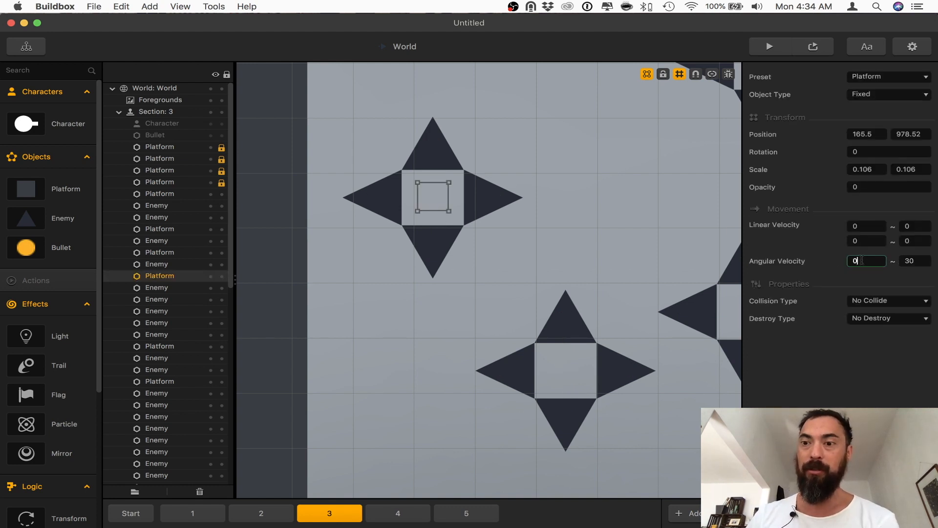
text(15)
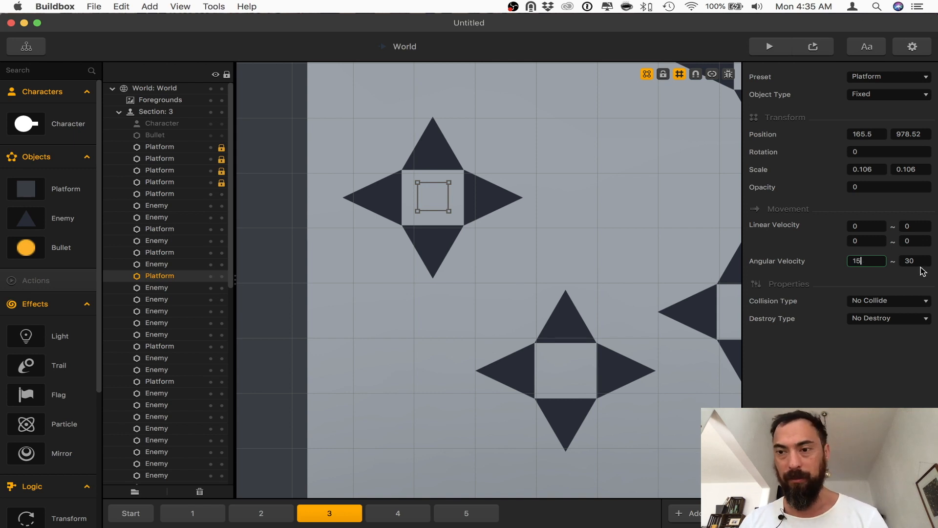
click(915, 260)
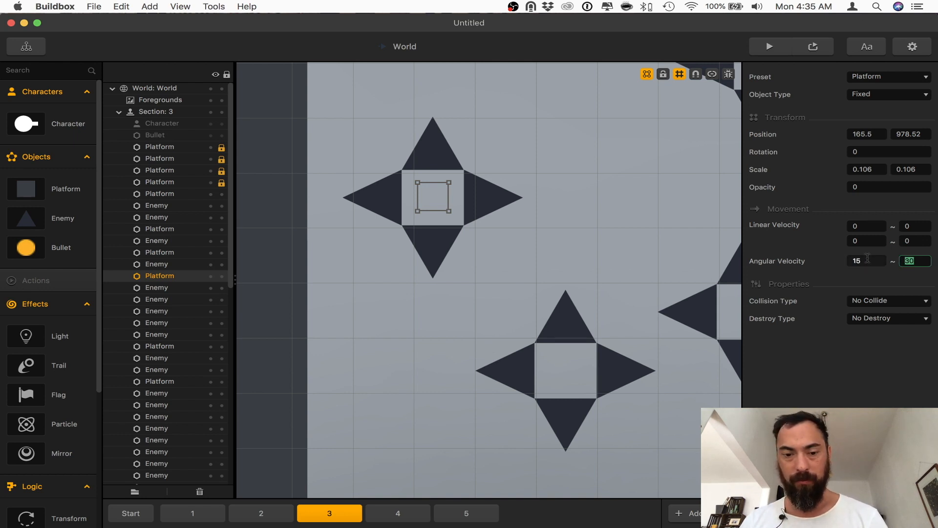
text(45)
click(575, 224)
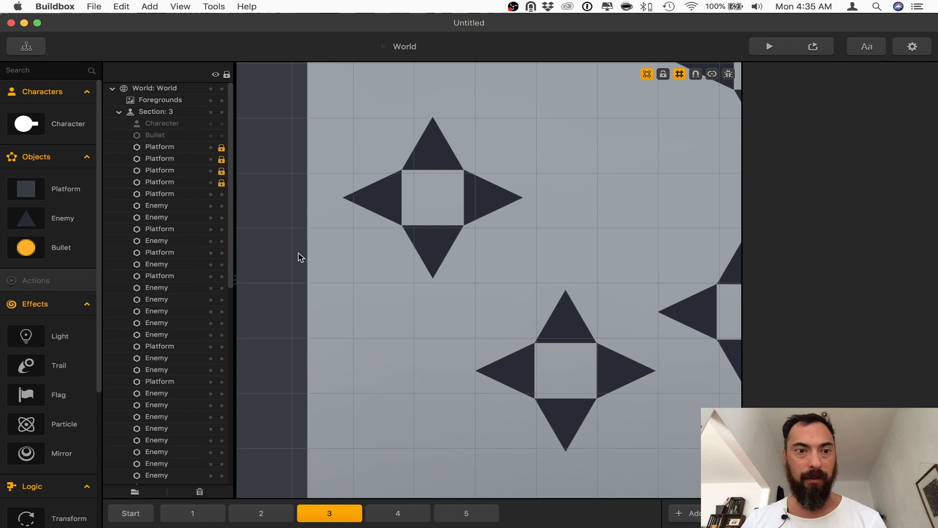
Step: Set the angular velocity range to 15 to 45 for the central platforms of section 3's star clusters, skipping the second-highest one beside the right wall
click(163, 252)
super+click(164, 230)
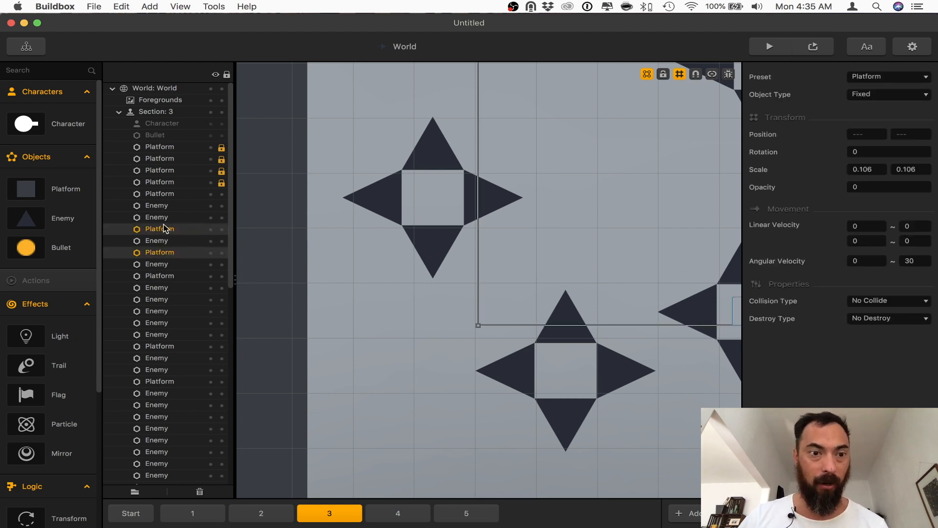
super+click(167, 196)
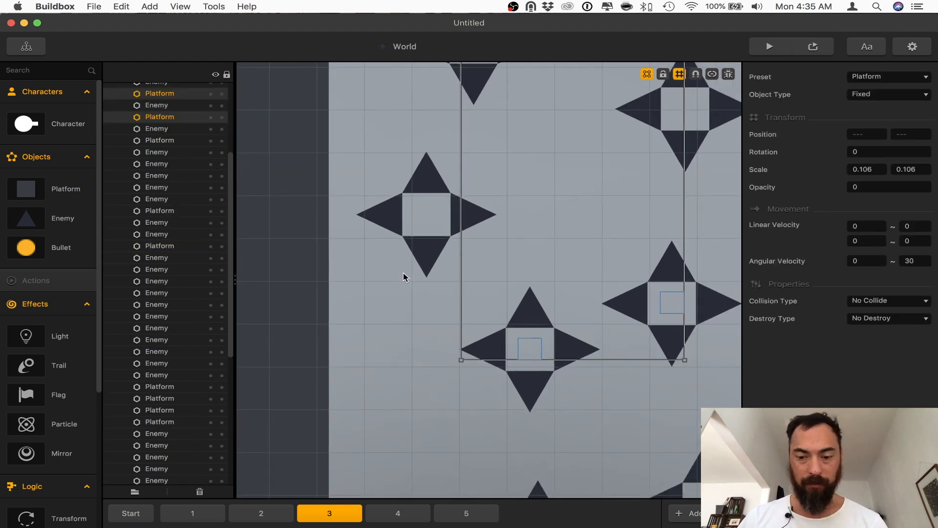
key(super+minus)
super+click(456, 247)
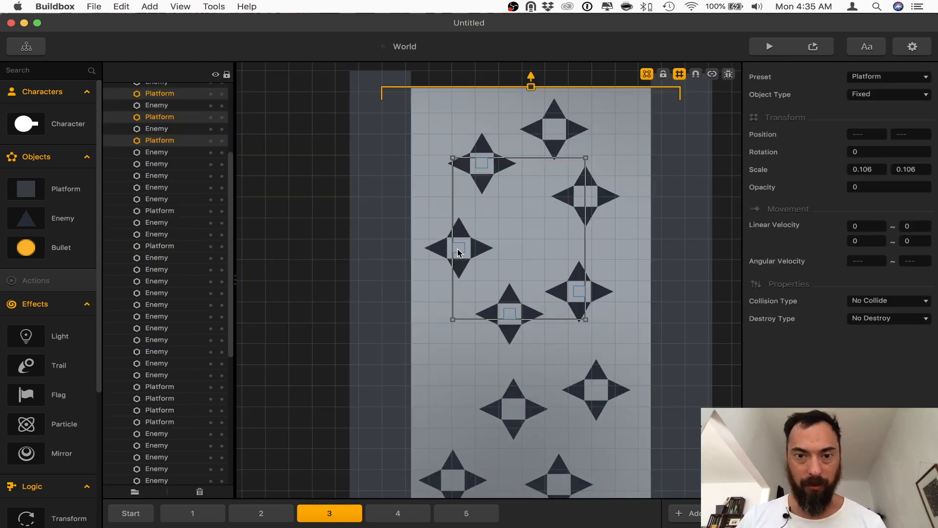
super+click(556, 129)
super+click(519, 383)
super+click(596, 389)
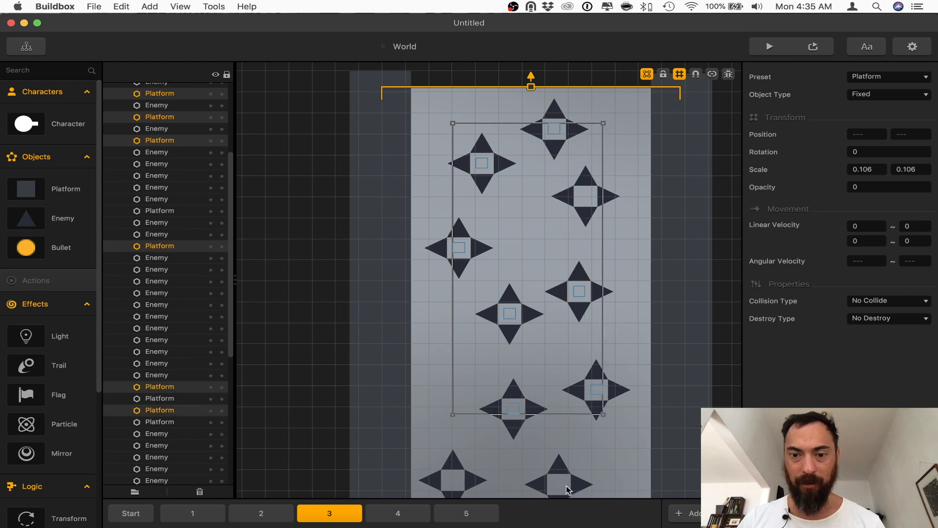
super+click(559, 485)
super+click(472, 488)
super+click(450, 481)
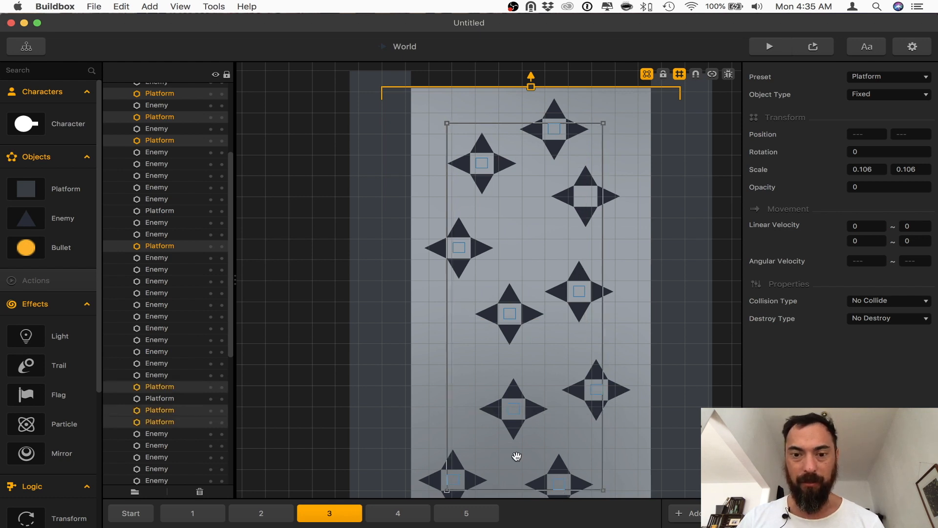
scroll(518, 440, down, 5)
super+click(608, 425)
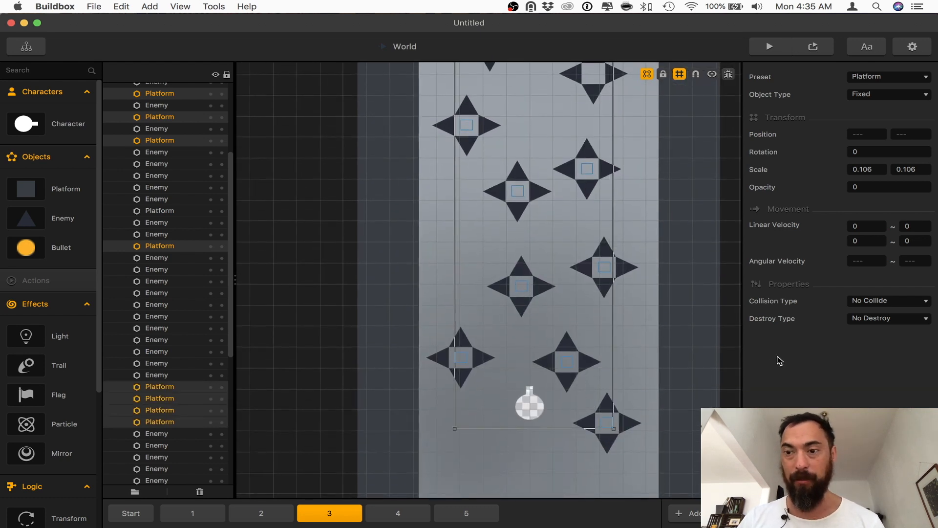
click(866, 261)
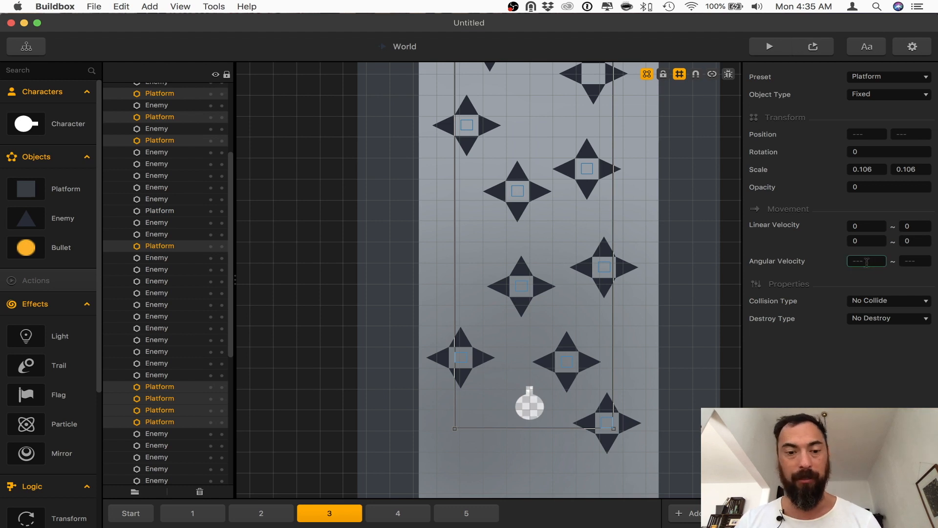
text(15)
click(906, 261)
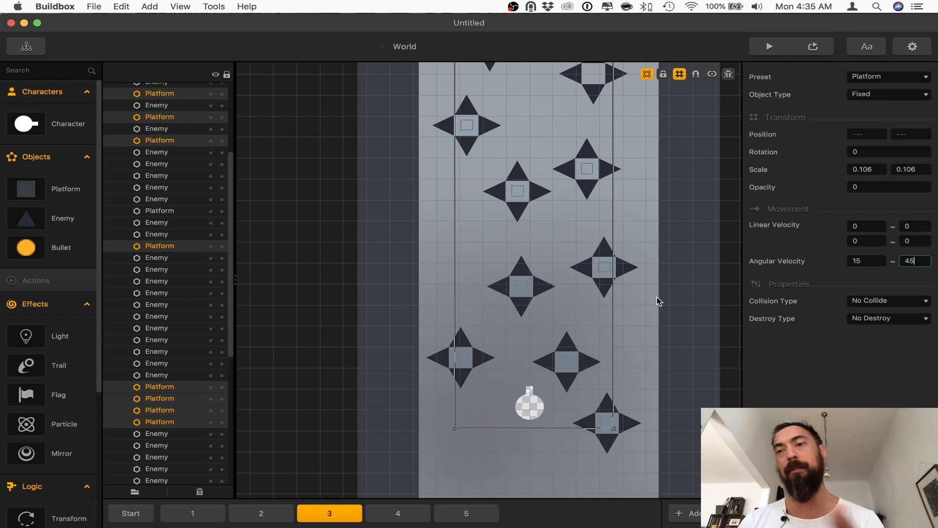
Step: Try moving all selected central platforms to position 320, 560, and undo both position changes
click(865, 136)
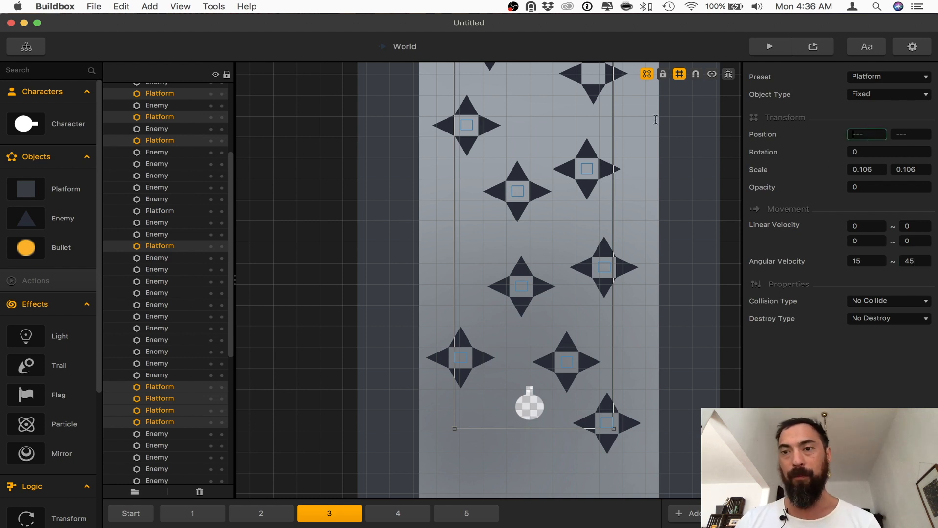
key(Tab)
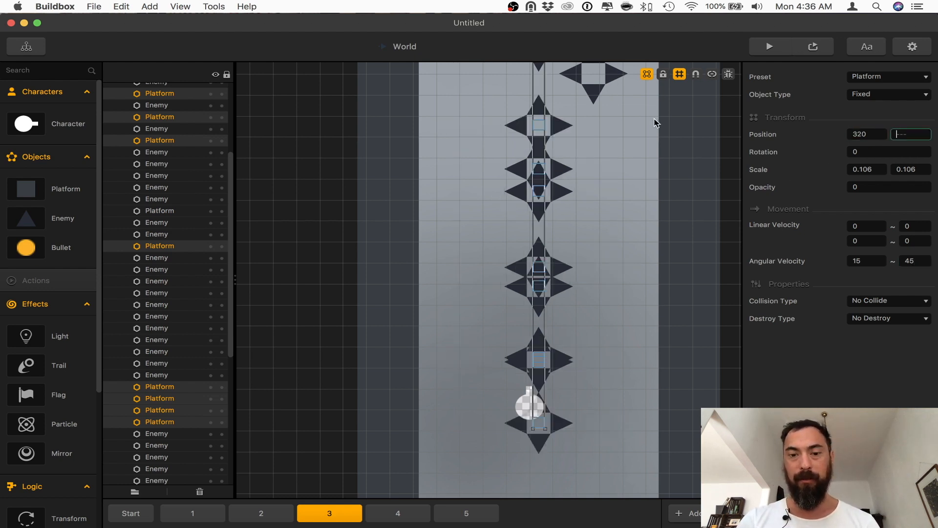
key(Tab)
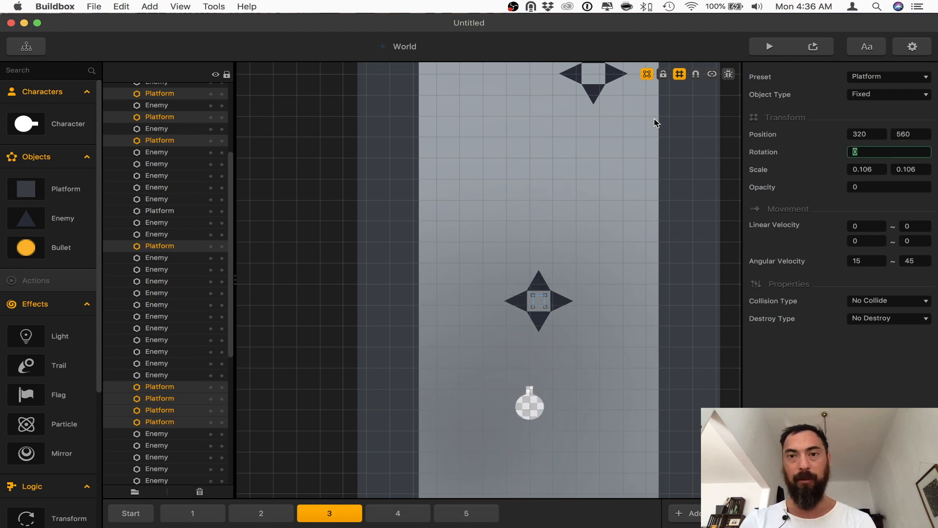
key(super+z)
key(super+z)
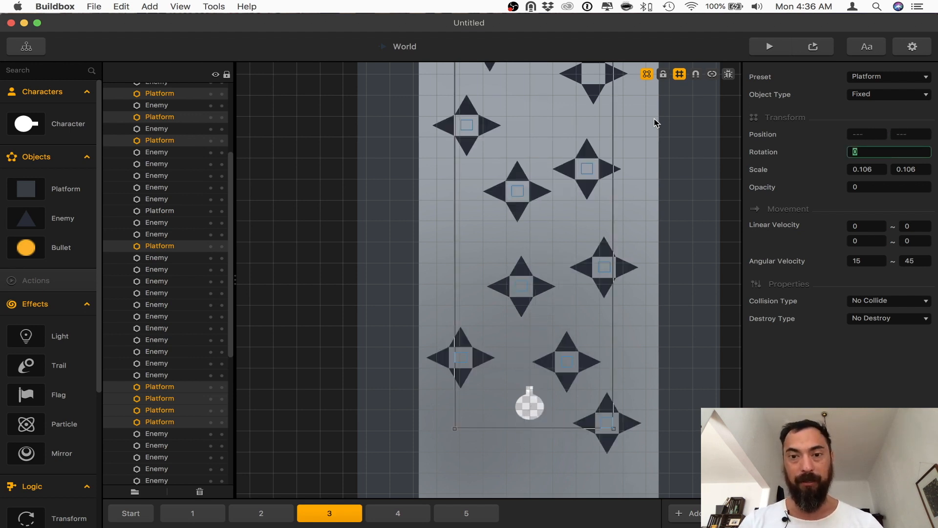
Step: Play-test section 3's rotating star clusters in two preview runs, closing the preview after each
click(793, 430)
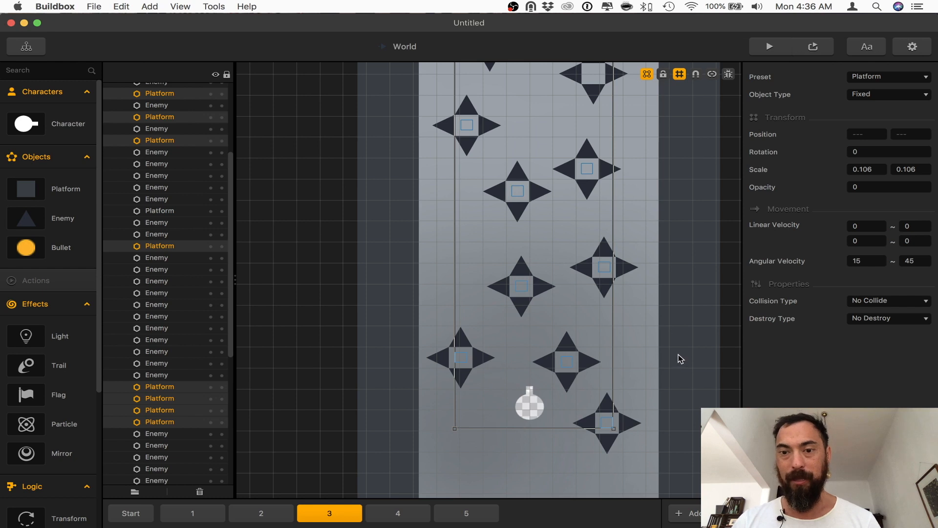
click(808, 45)
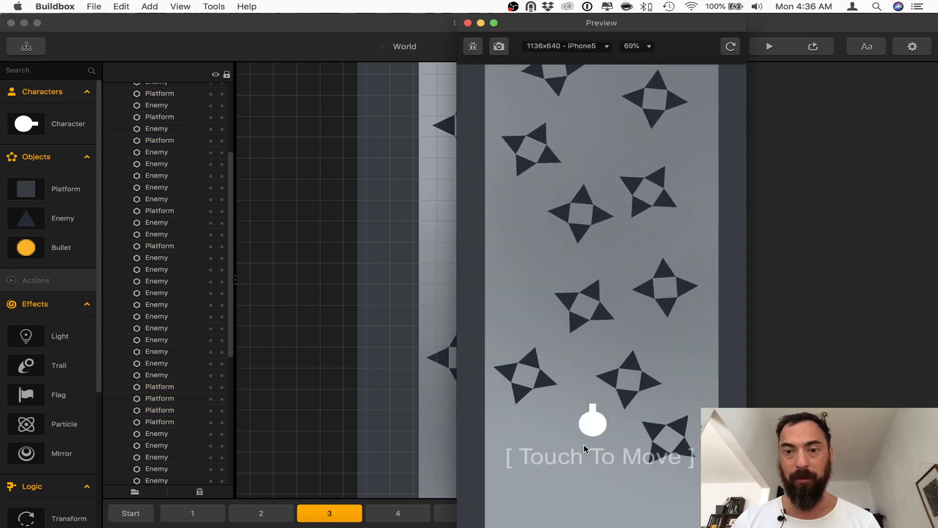
drag(583, 445, 574, 417)
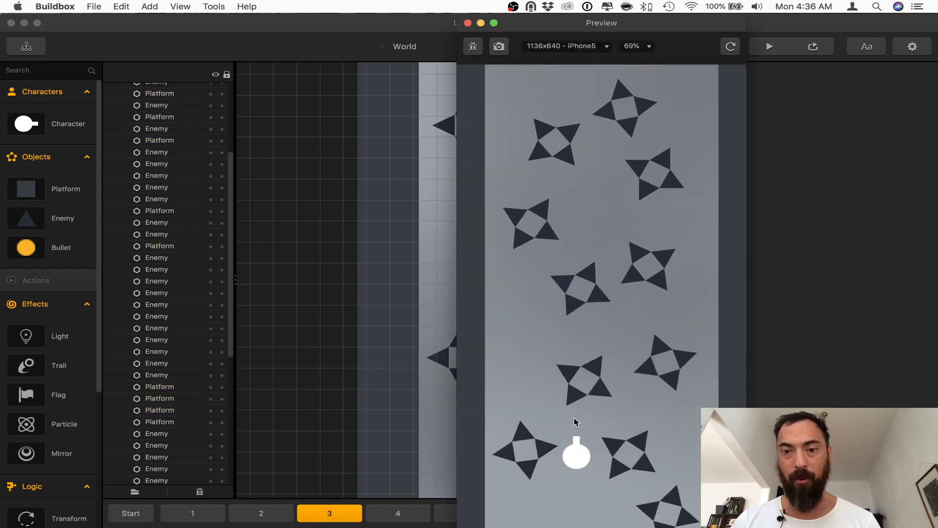
click(468, 23)
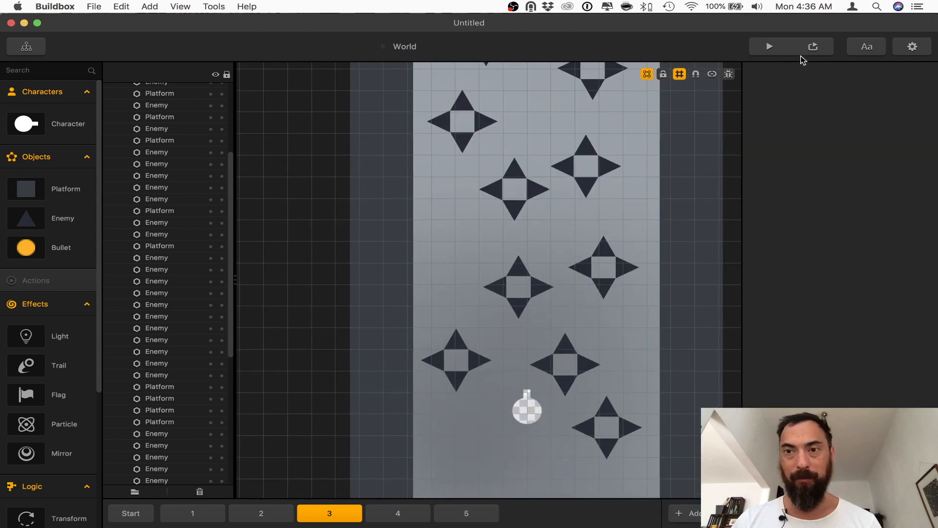
click(772, 48)
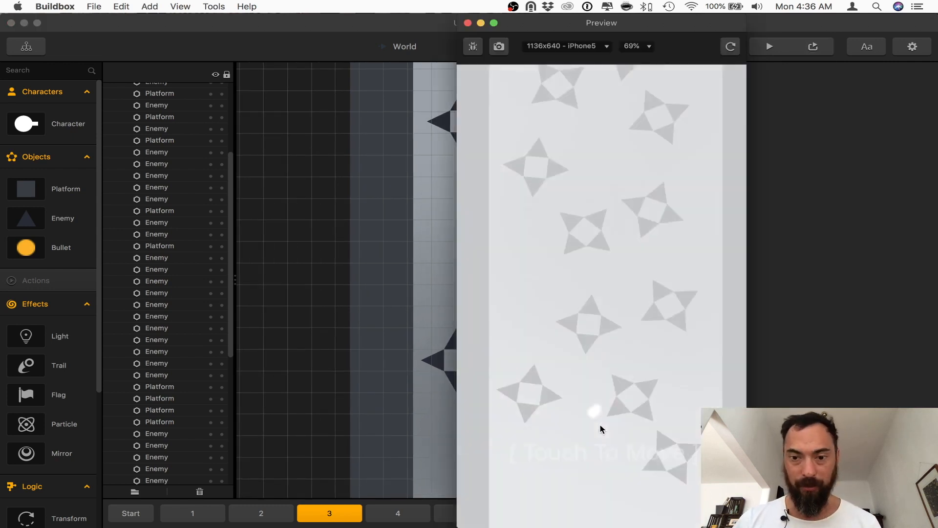
click(614, 477)
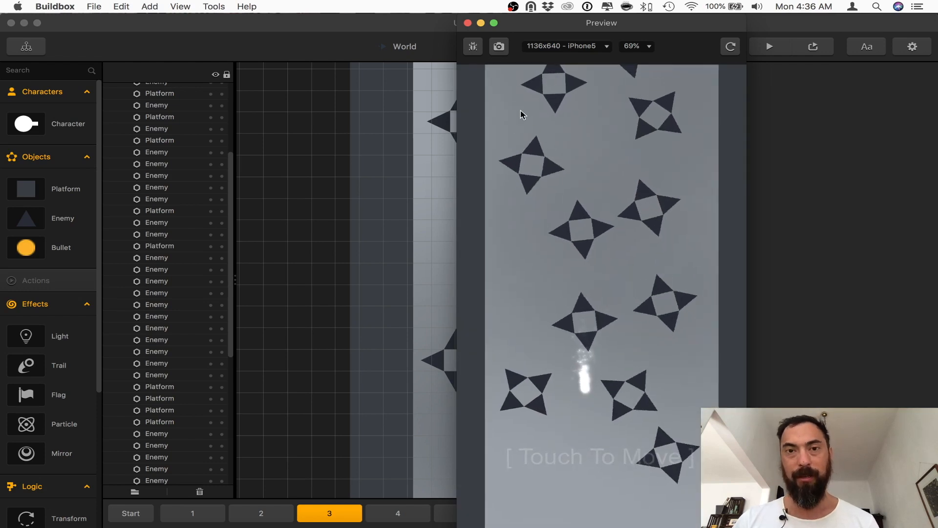
click(467, 23)
Step: Open section 4 and review the spawner settings of the lower enemy beside the left wall
click(409, 509)
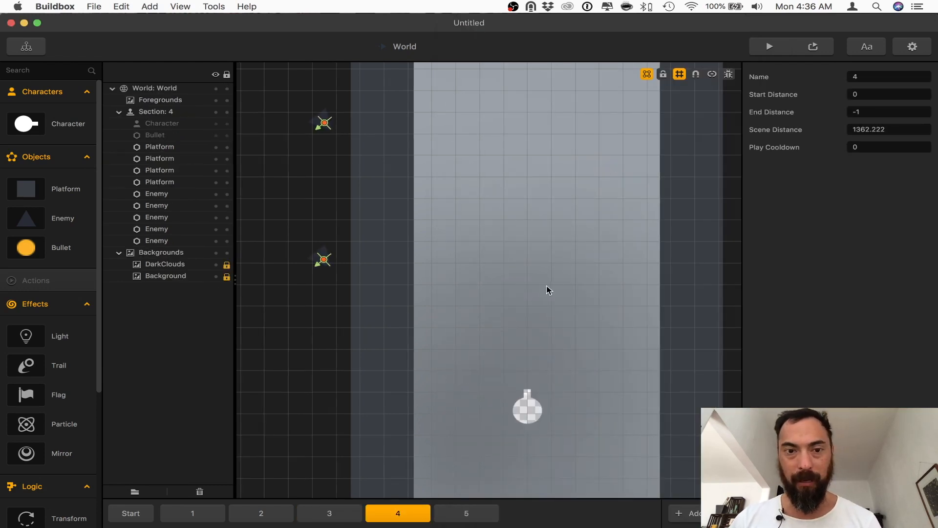
scroll(549, 289, down, 3)
click(391, 269)
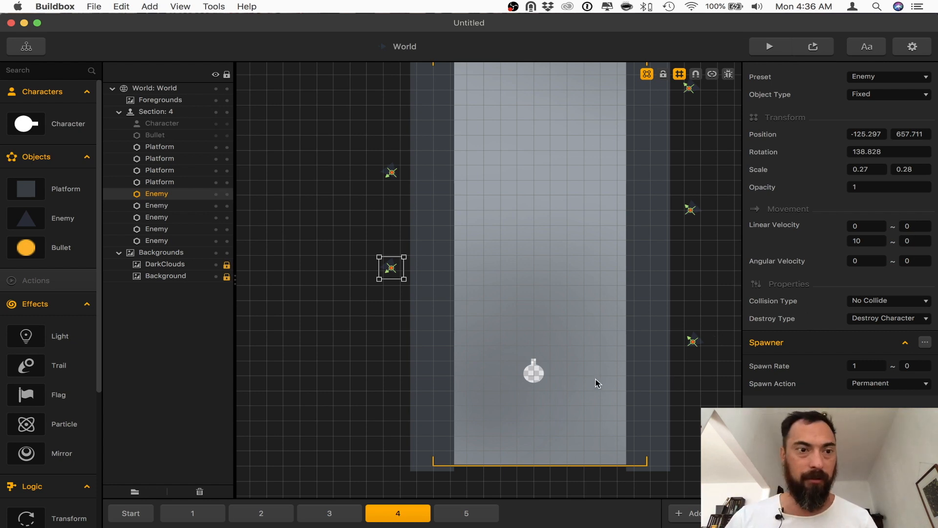
Step: Cover both left-side enemy spawners in section 4 with platforms rotated 45 and scaled to 1.592 by 0.197
drag(52, 195, 332, 350)
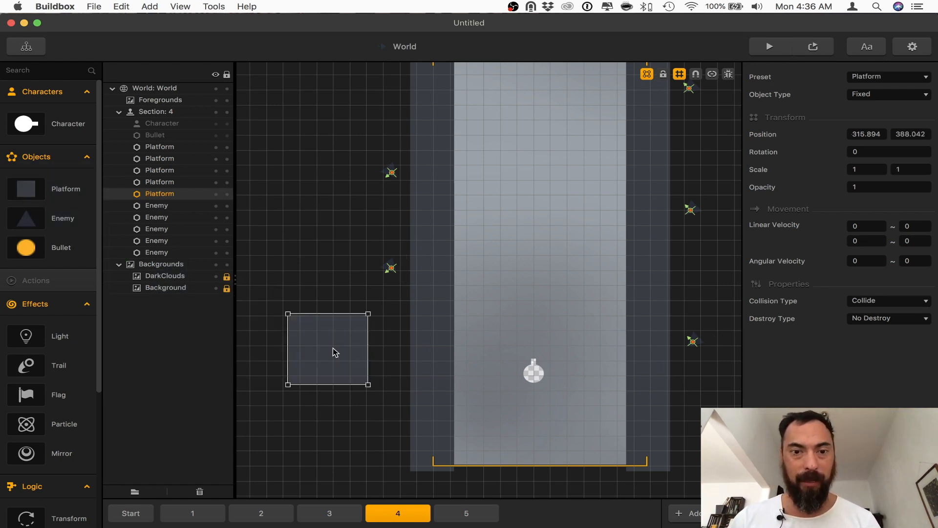
drag(370, 314, 451, 330)
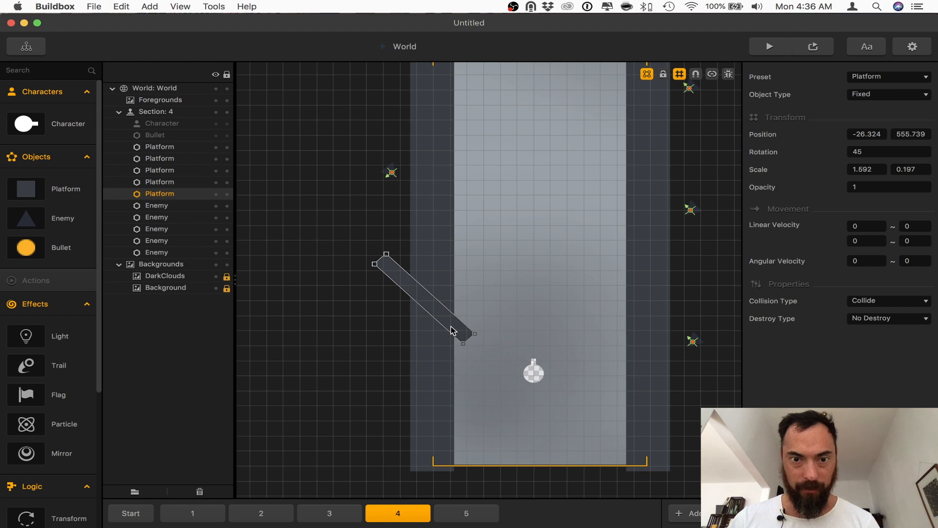
scroll(488, 353, up, 1)
key(super+Up)
drag(461, 236, 461, 232)
key(super+Right)
Step: Cover the three right-side enemy spawners with copies of the slanted platform rotated to -45
double_click(863, 154)
text(-45)
drag(521, 213, 655, 382)
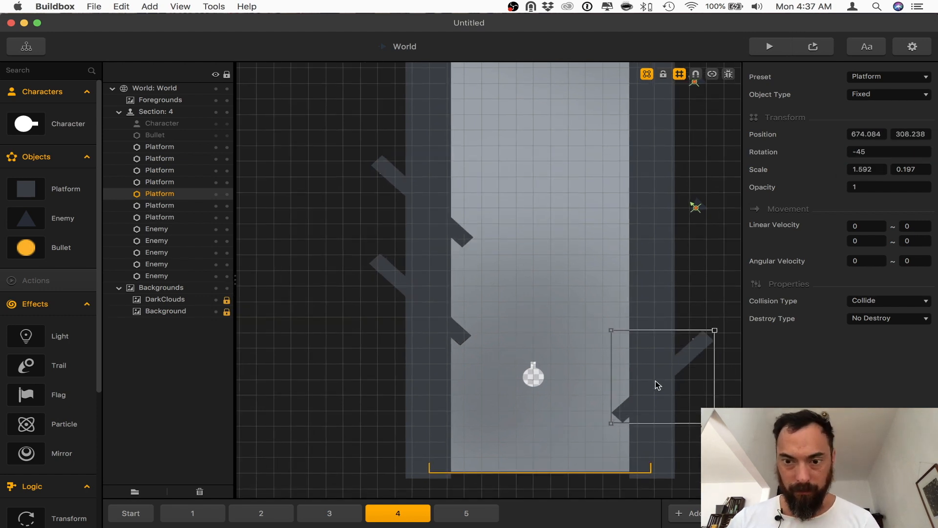
key(super+Up)
drag(700, 252, 700, 206)
key(super+Up)
scroll(700, 195, up, 2)
Step: Place a copy of a right-side enemy spawner in the open middle of section 4's corridor
drag(692, 170, 551, 236)
key(super+b)
click(695, 142)
key(super+Down)
scroll(553, 240, up, 5)
scroll(556, 244, down, 1)
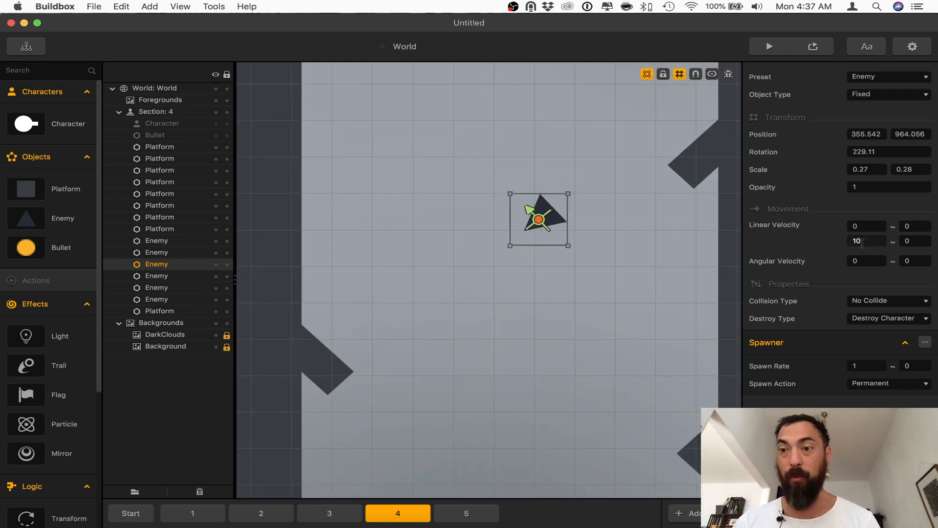
Step: Set the middle enemy copy's rotation to 0 and review its linear velocity without changing it
click(862, 151)
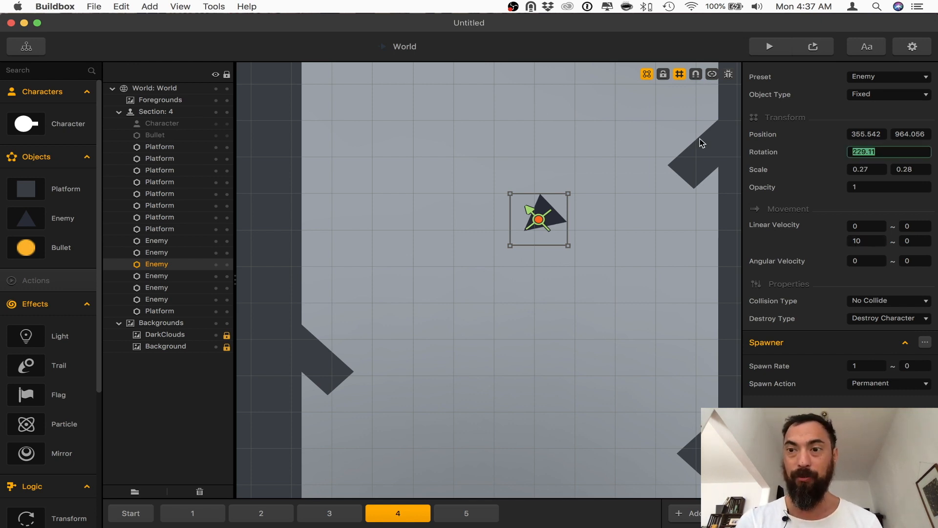
text(0)
key(Tab)
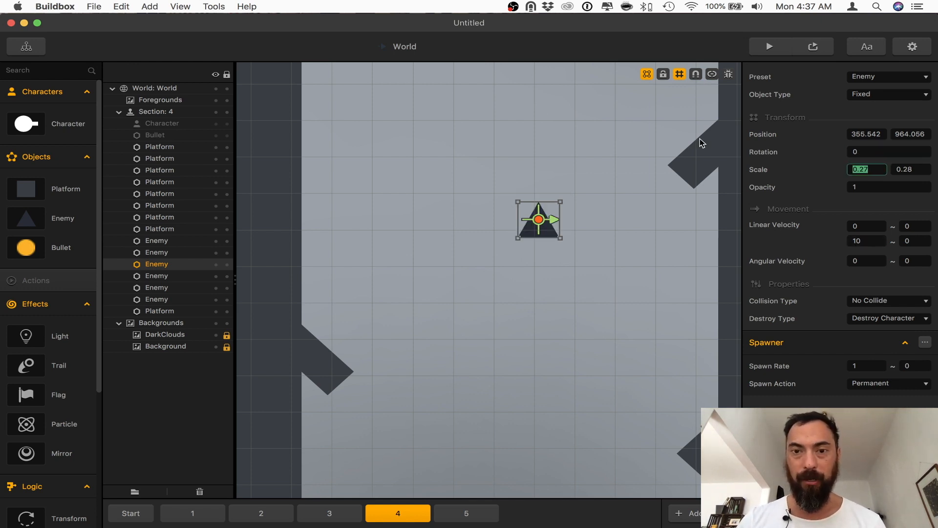
click(596, 254)
click(541, 227)
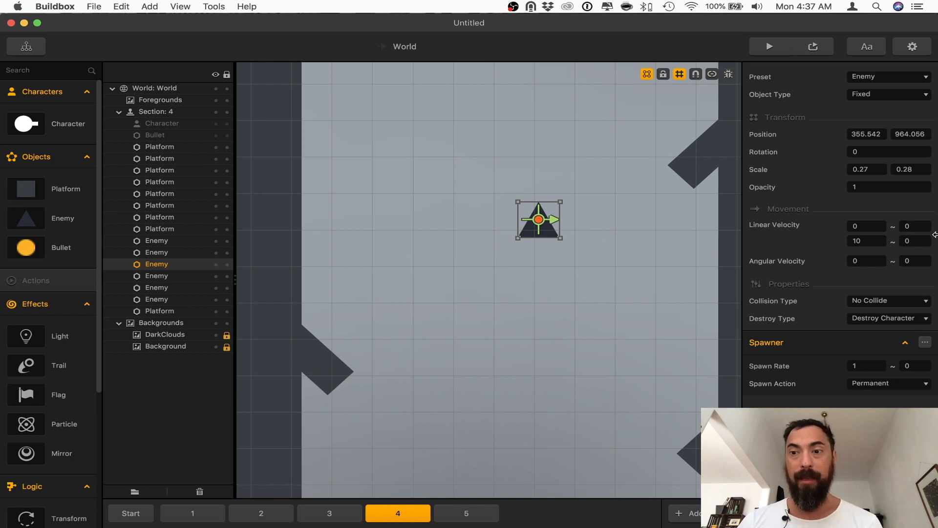
click(872, 241)
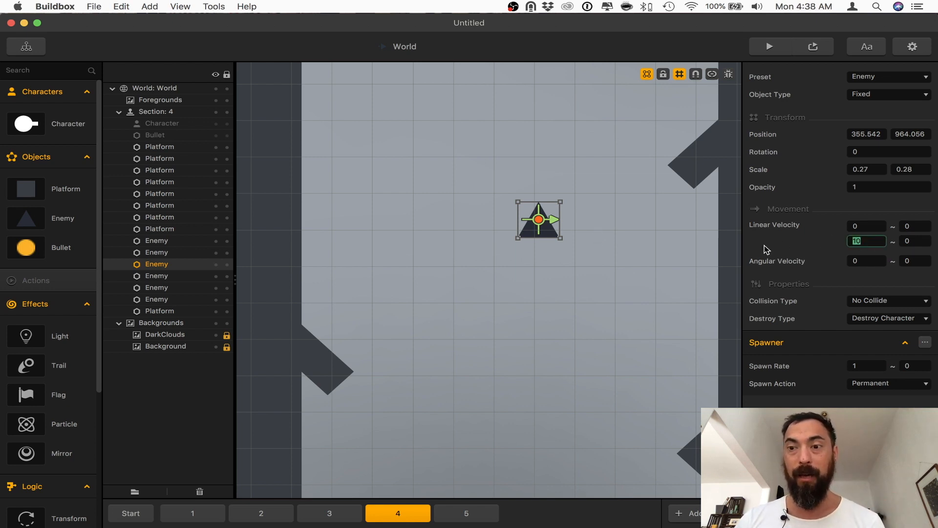
click(586, 173)
scroll(586, 173, down, 3)
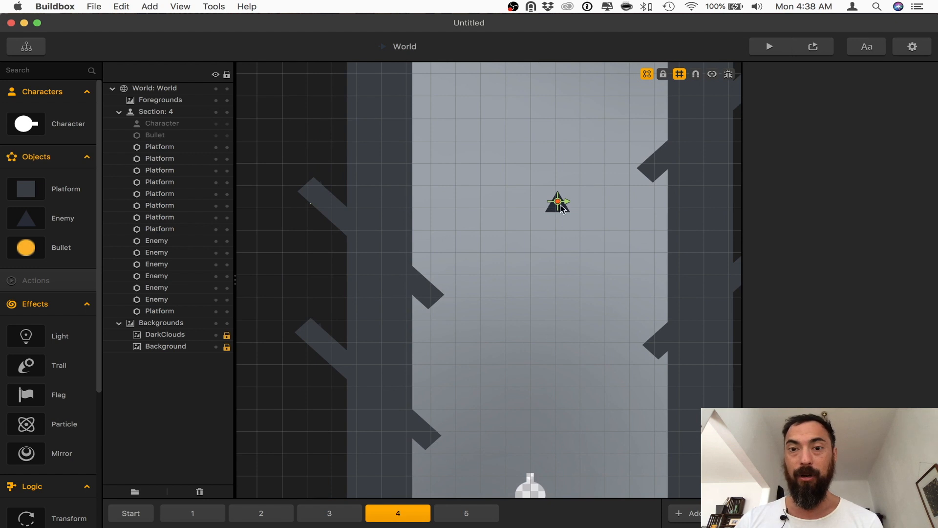
Step: Move the middle enemy copy to about 289, 982 and try rotations of 0, 135 and 230
drag(560, 208, 515, 195)
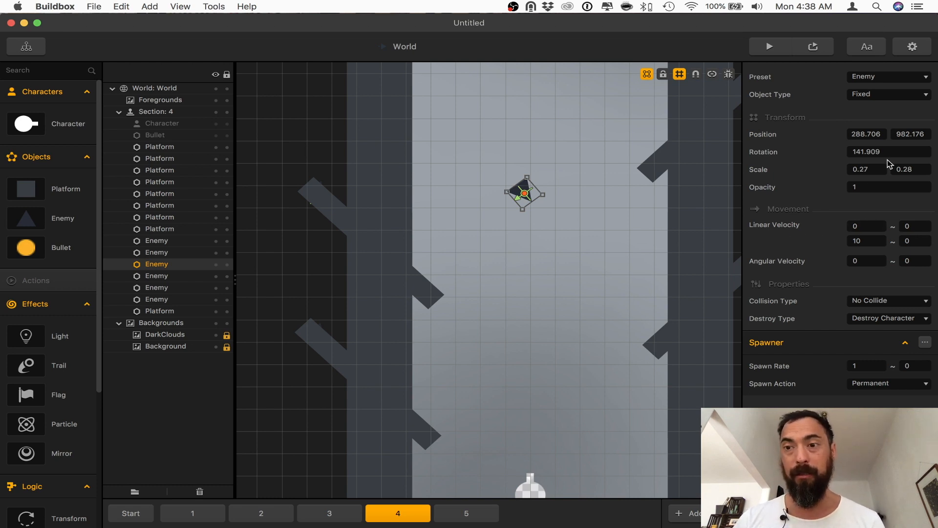
click(867, 151)
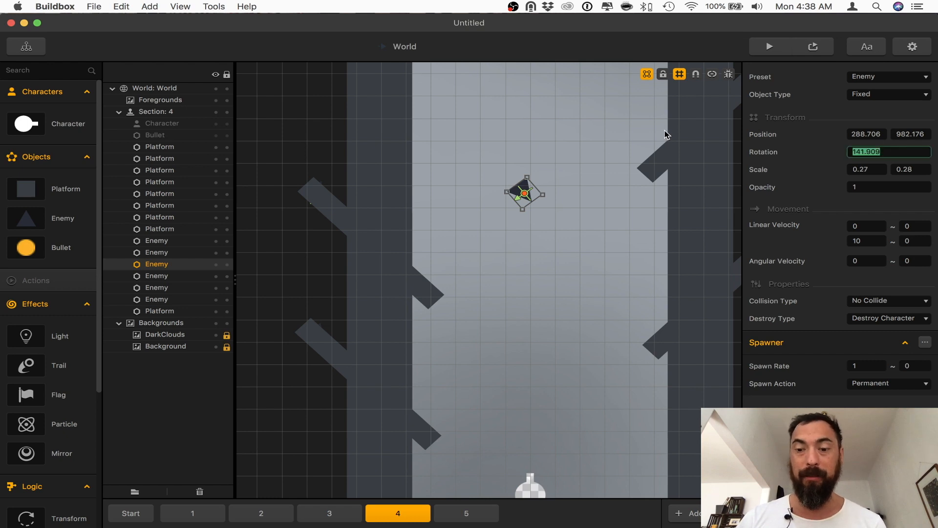
text(0)
key(Tab)
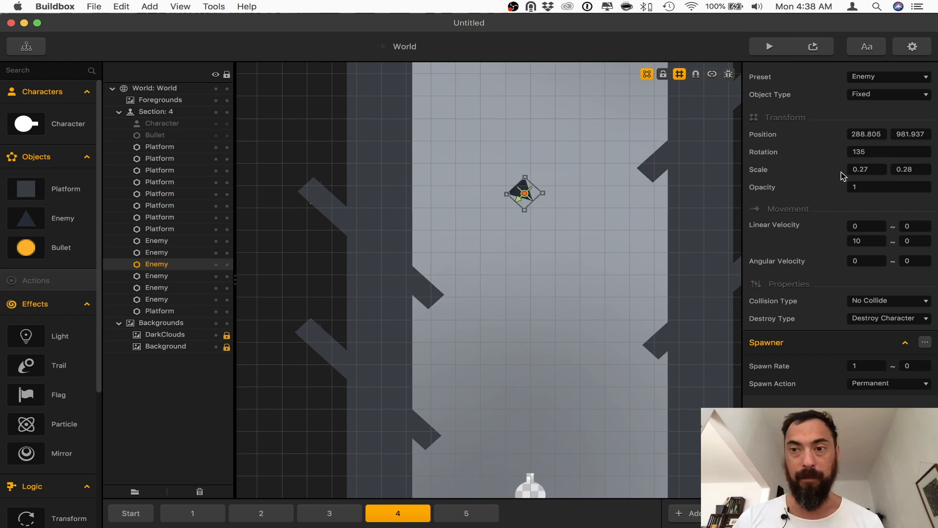
drag(872, 151, 623, 135)
text(23)
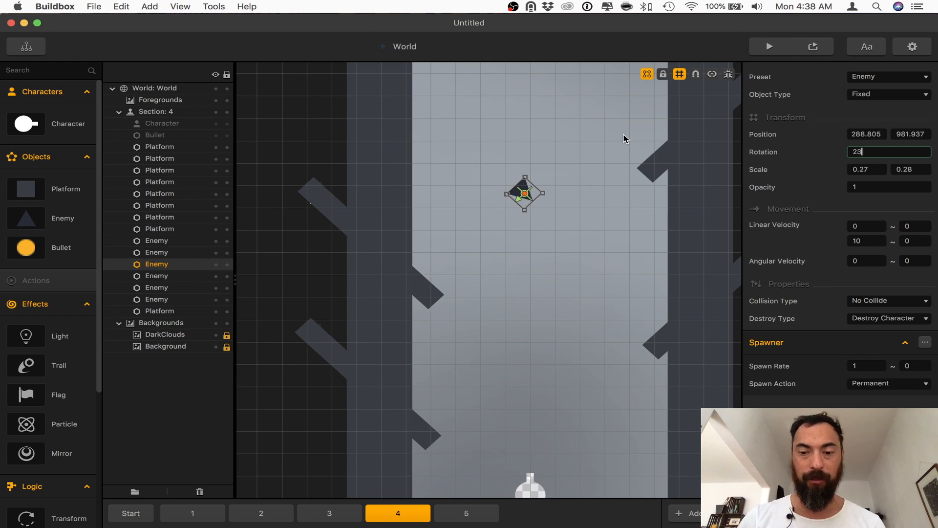
key(Return)
scroll(610, 145, down, 3)
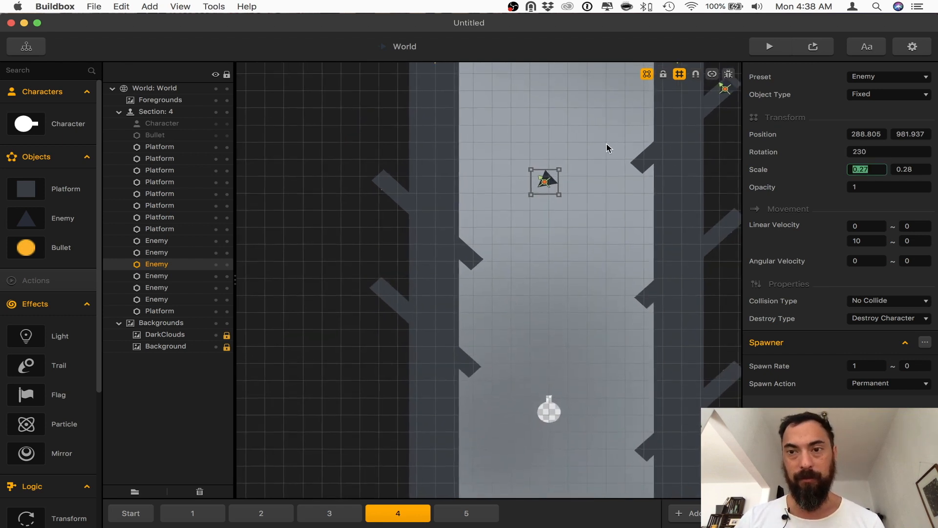
Step: Delete the enemy copy from the middle of section 4's corridor
click(546, 162)
drag(539, 180, 634, 139)
scroll(606, 181, down, 1)
click(572, 224)
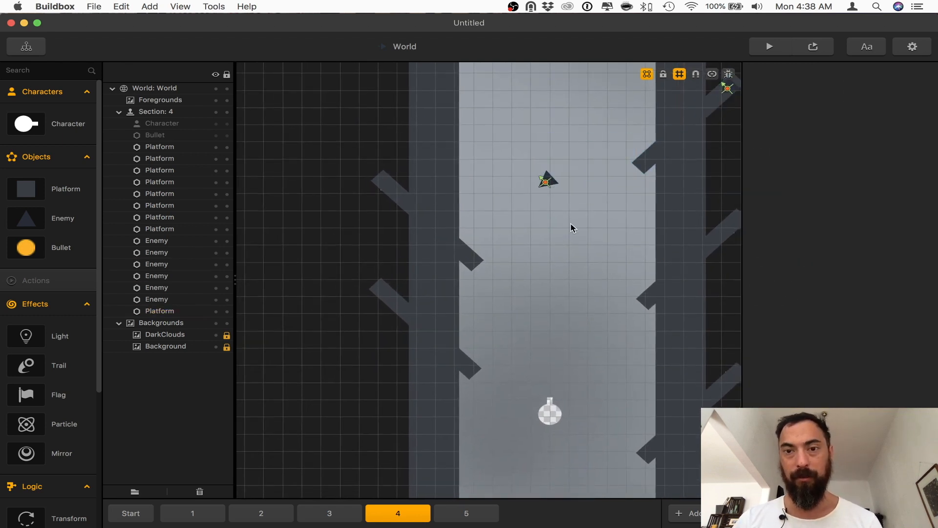
click(545, 179)
key(Delete)
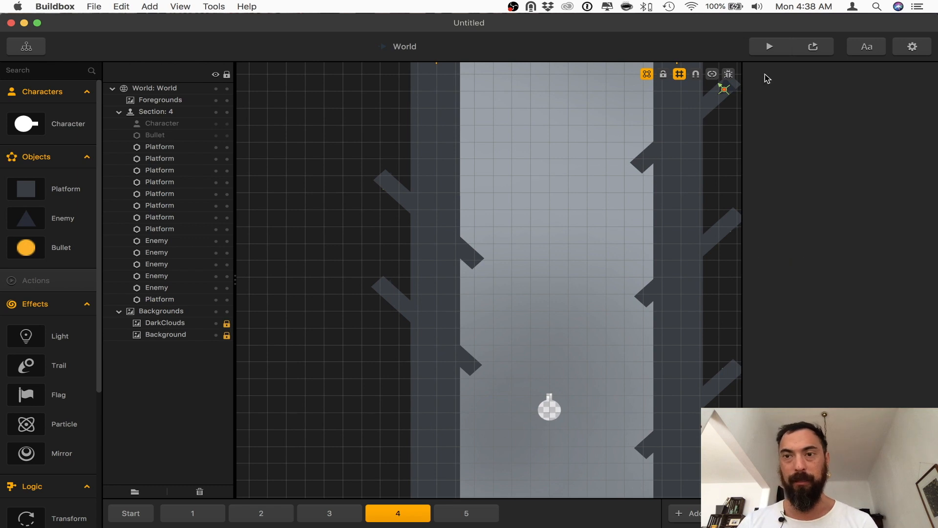
Step: Play-test section 4 past the slanted platforms and their spawned enemies, restarting once after the game ends
click(814, 47)
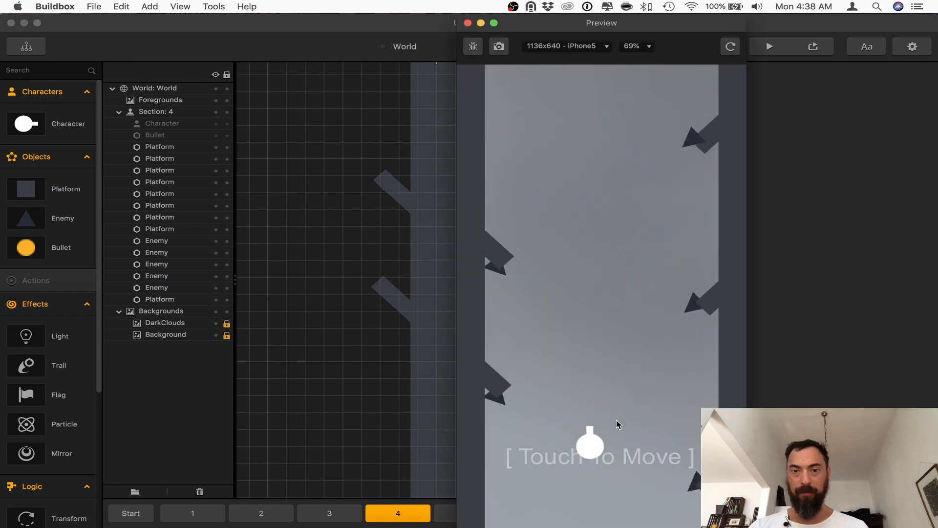
mouse_move(653, 422)
mouse_down()
mouse_move(673, 394)
mouse_move(623, 357)
mouse_up()
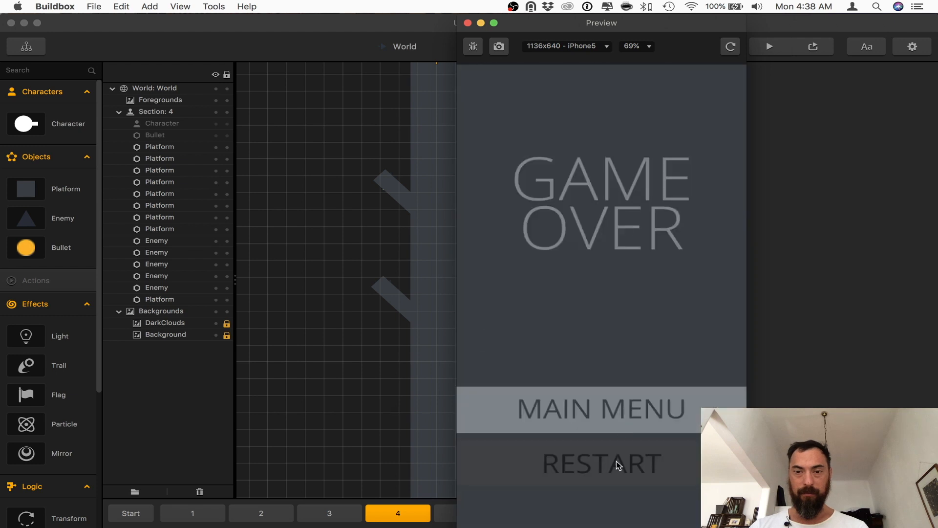
click(619, 457)
mouse_move(601, 453)
mouse_down()
mouse_move(594, 429)
mouse_move(607, 430)
mouse_move(576, 425)
mouse_move(628, 399)
mouse_move(625, 320)
mouse_move(577, 267)
mouse_up()
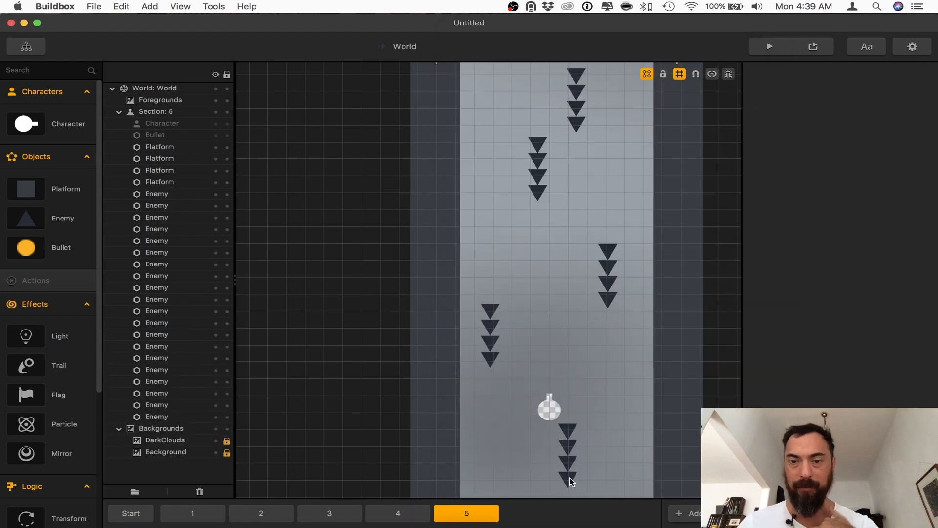
Step: Examine the settings of section 5's lowest enemy and view the section's collision shapes by switching debug mode on and off
click(568, 480)
click(728, 73)
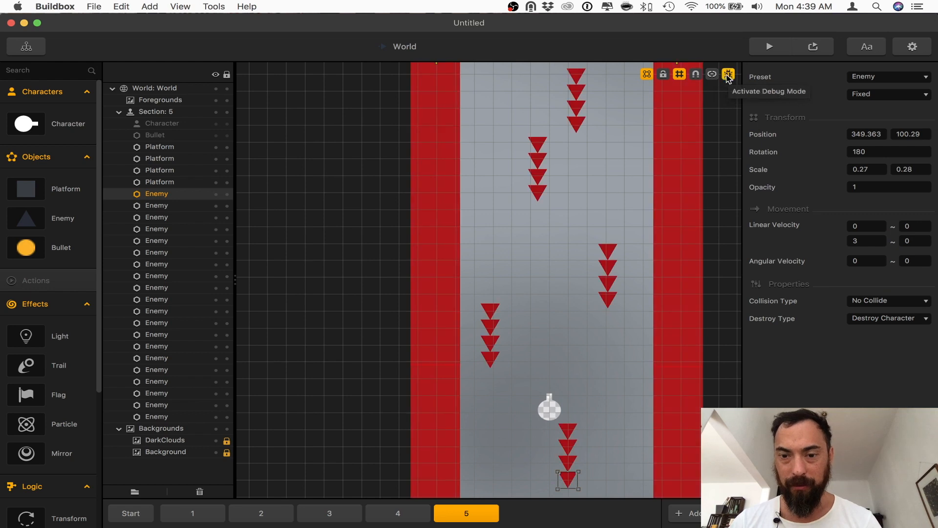
click(713, 75)
click(712, 74)
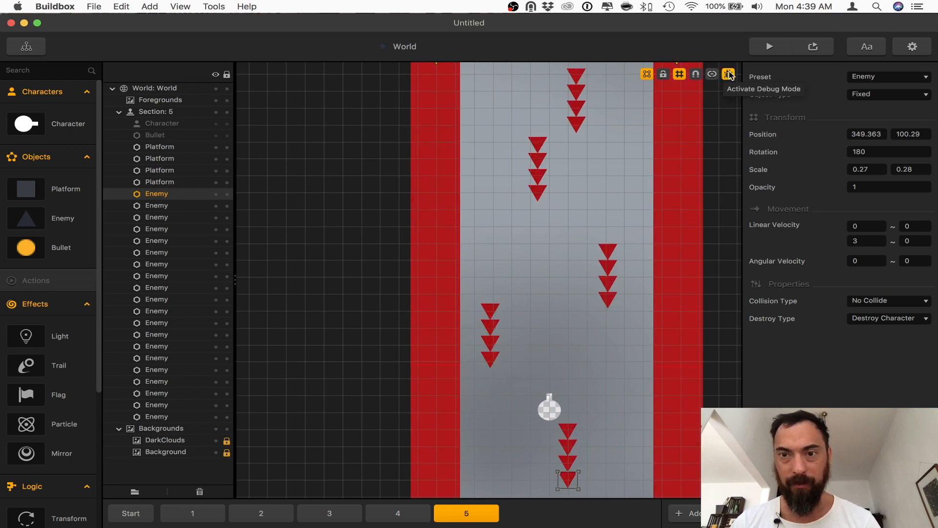
click(728, 74)
click(586, 404)
click(569, 428)
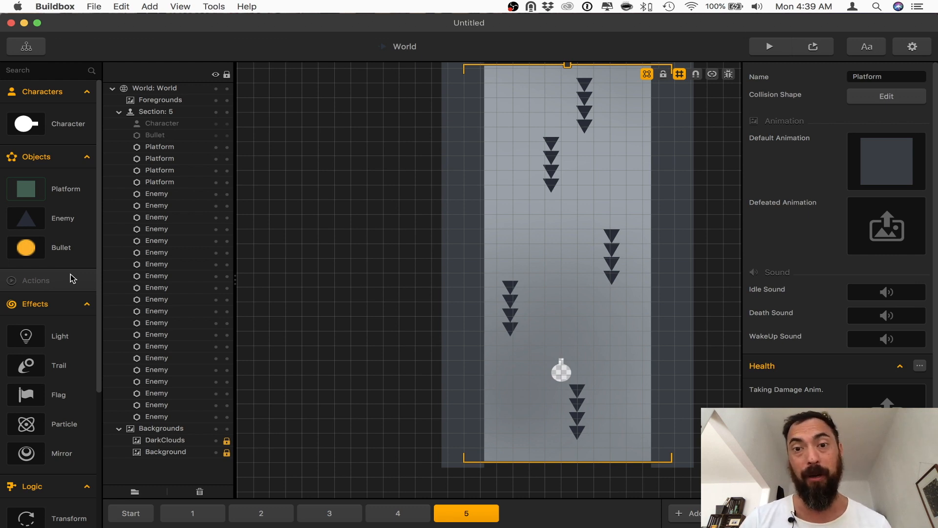
click(513, 6)
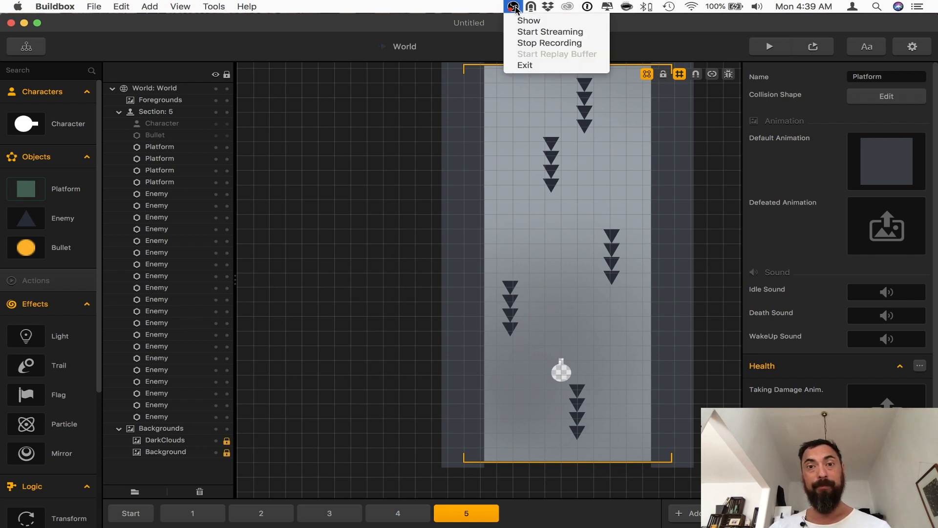